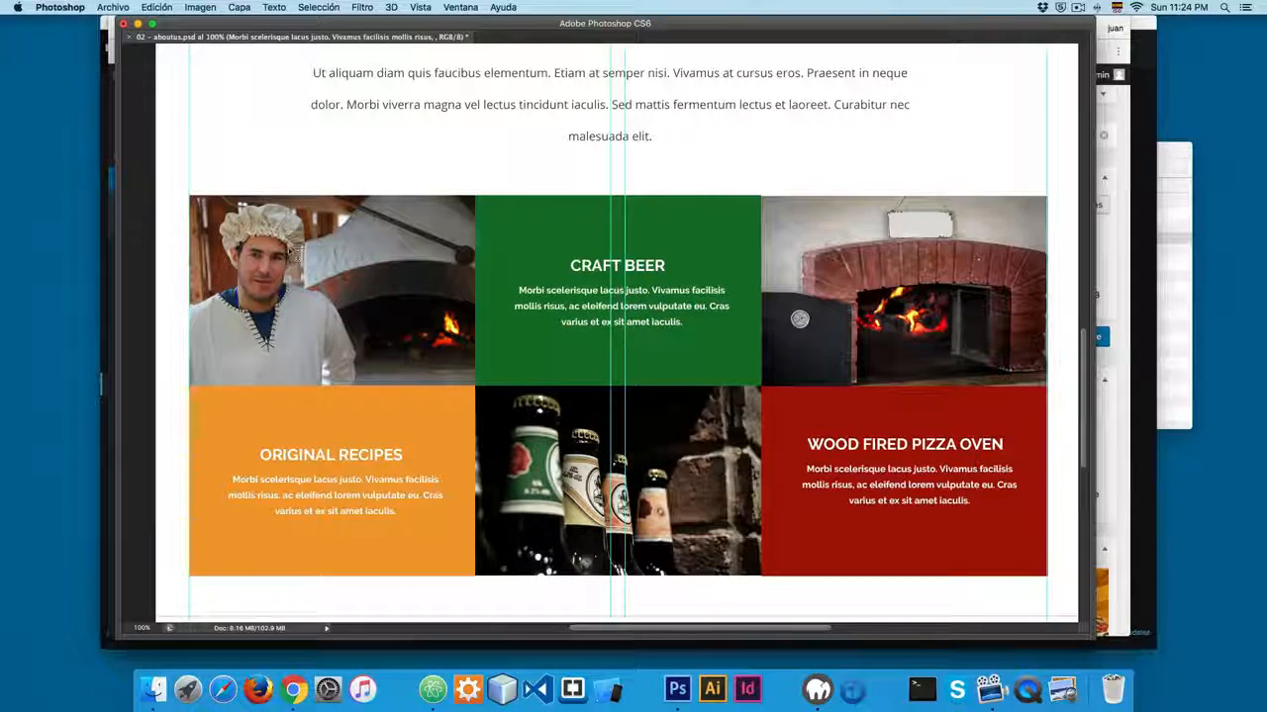
Review the grid of photos and coloured text boxes in the About Us mockup, including the Original Recipes paragraph.
scroll(334, 292, down, 3)
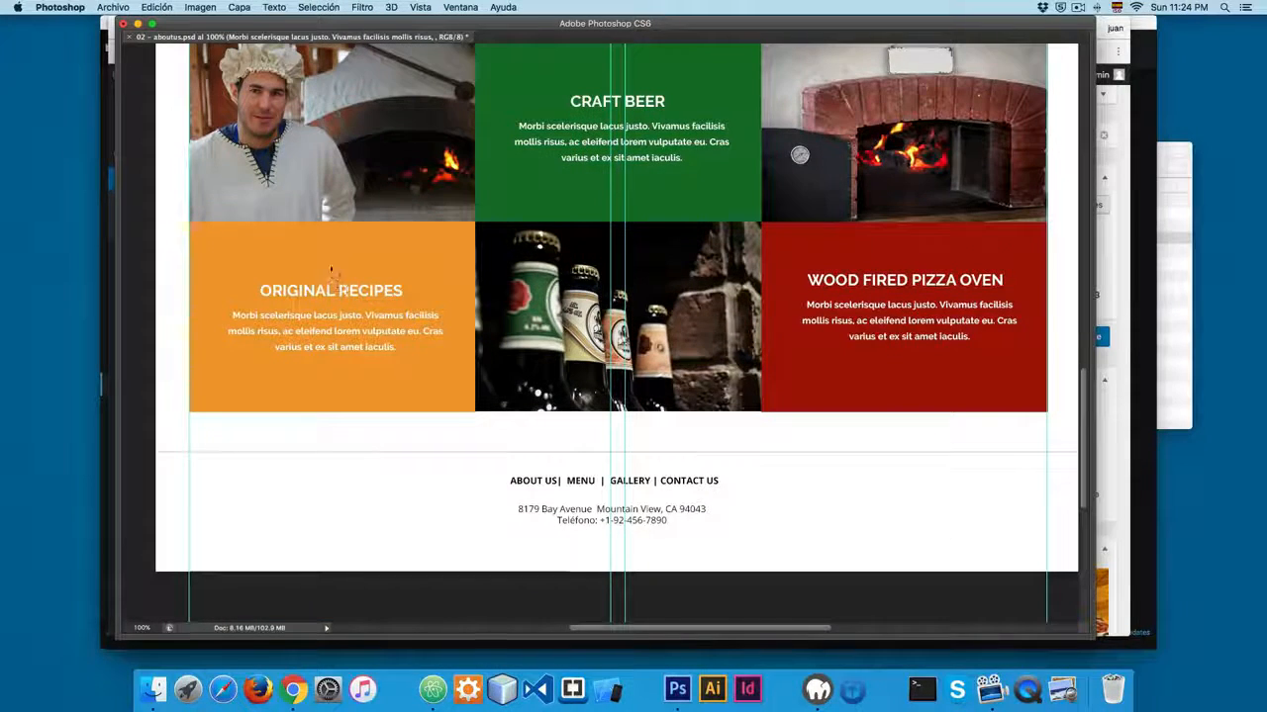
drag(336, 325, 232, 292)
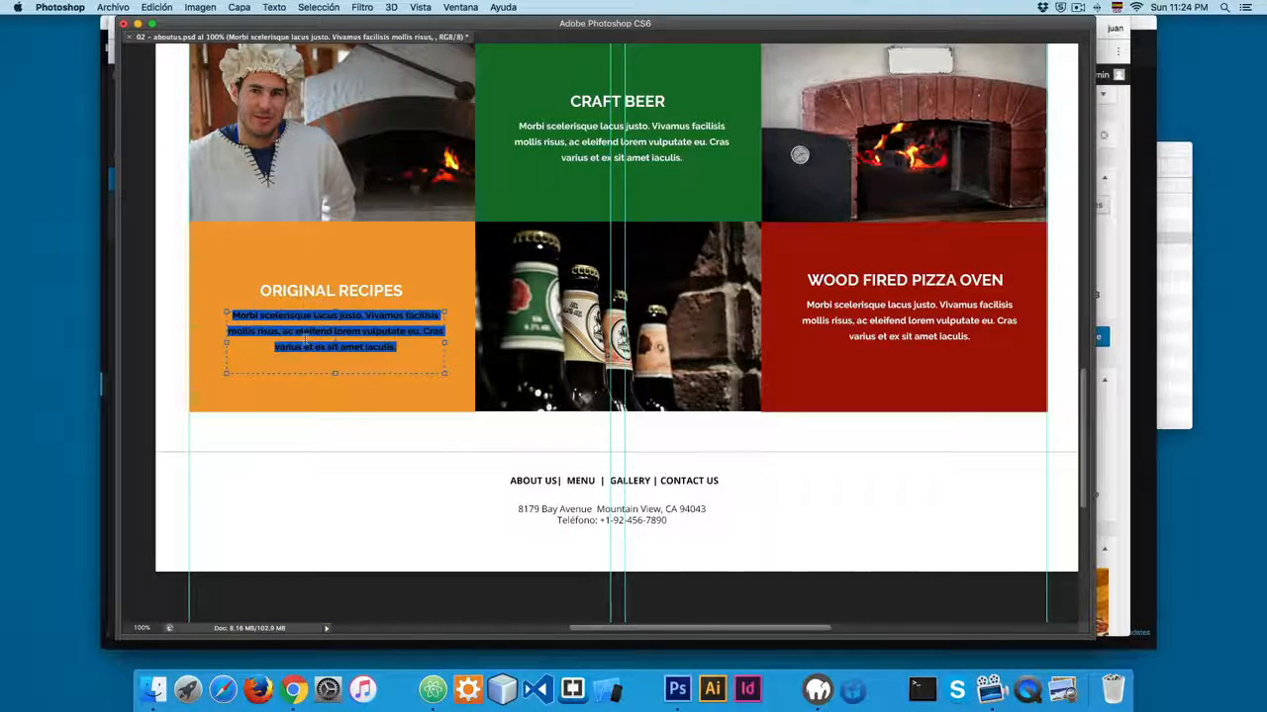
key(Escape)
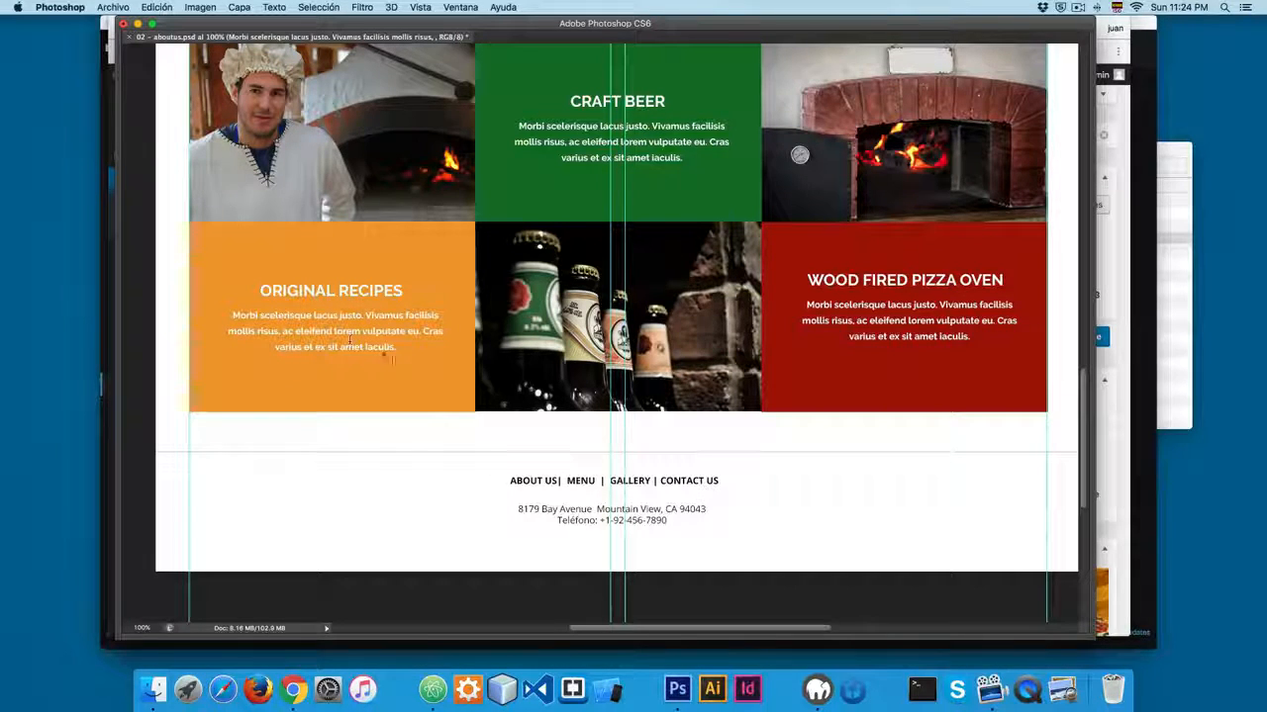
Switch to Chrome and open the WordPress Add Plugins page in a separate tab from the page being edited.
click(293, 689)
mouse_move(168, 369)
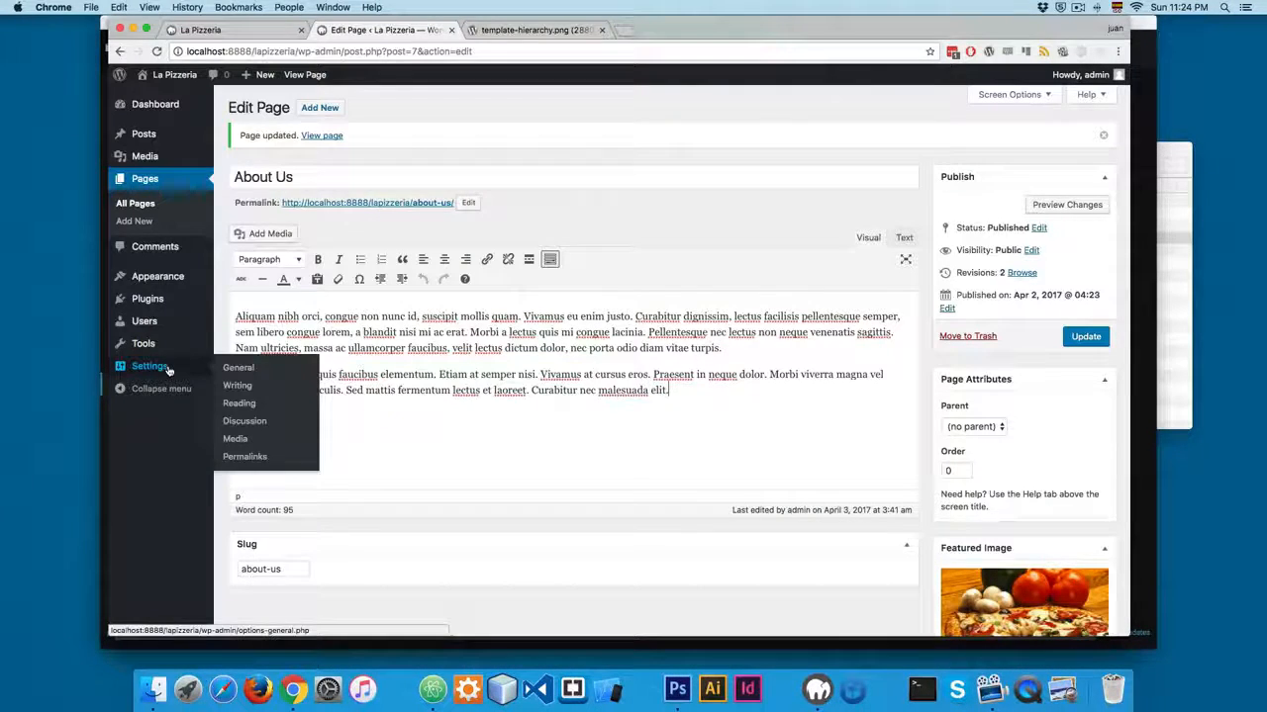
super+click(249, 299)
click(502, 27)
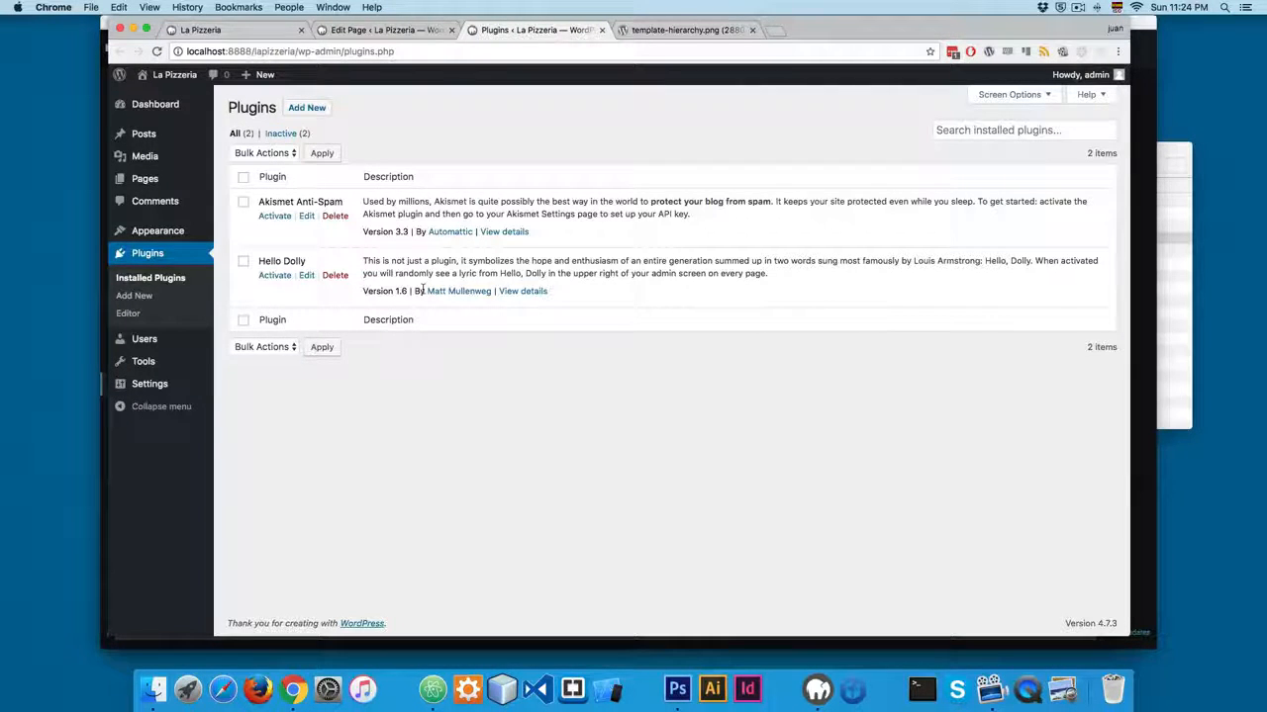
click(307, 107)
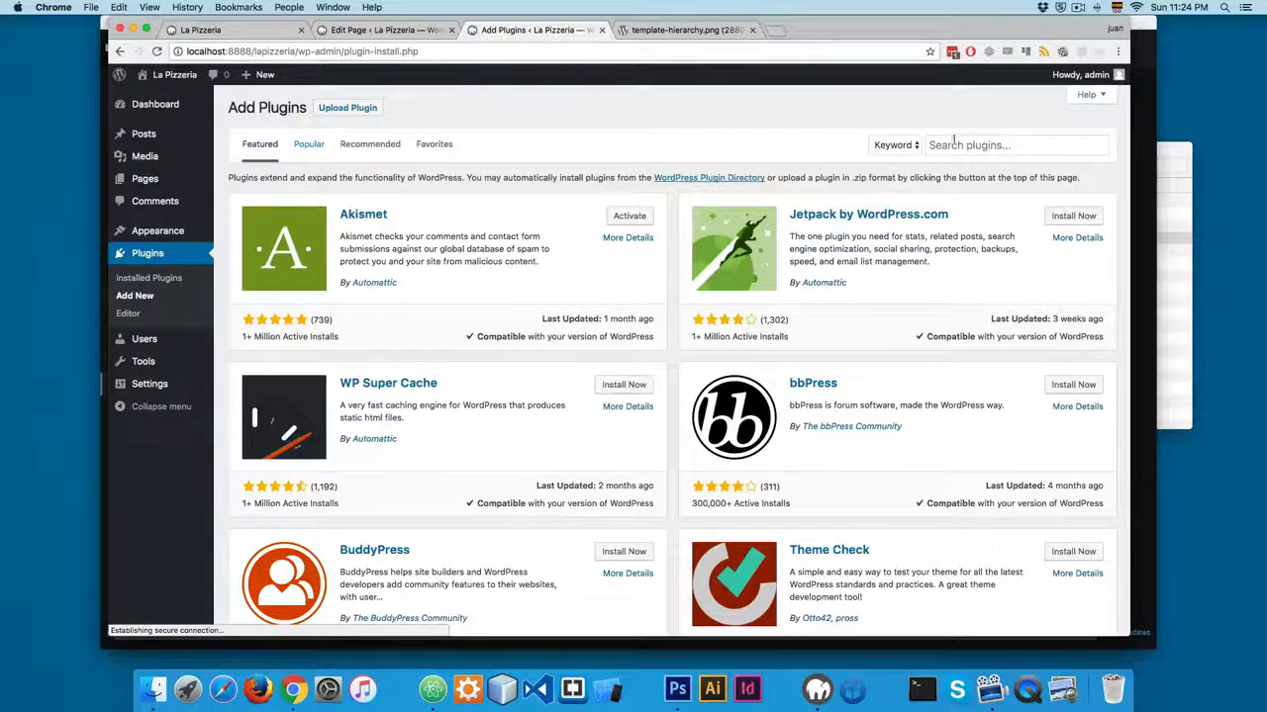
Search the plugin directory for "Advanced custom fields".
click(955, 144)
text(Ad)
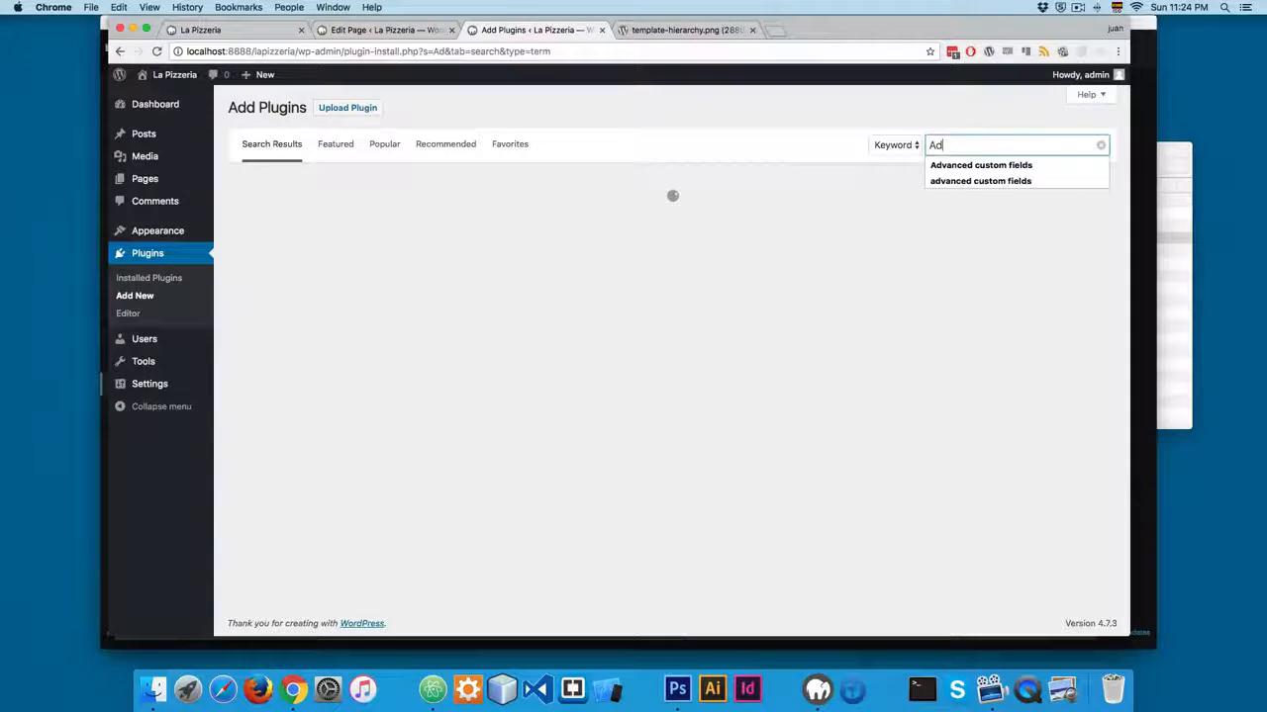
text(vanced custom fields)
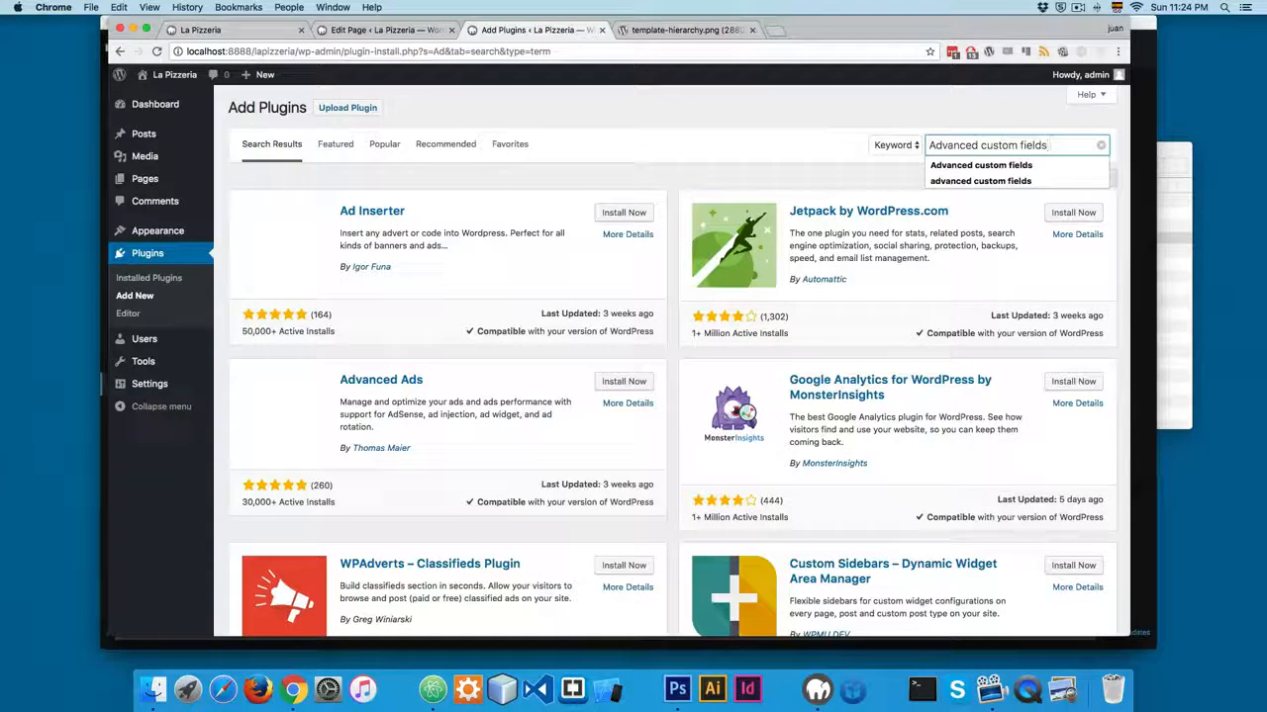
key(Return)
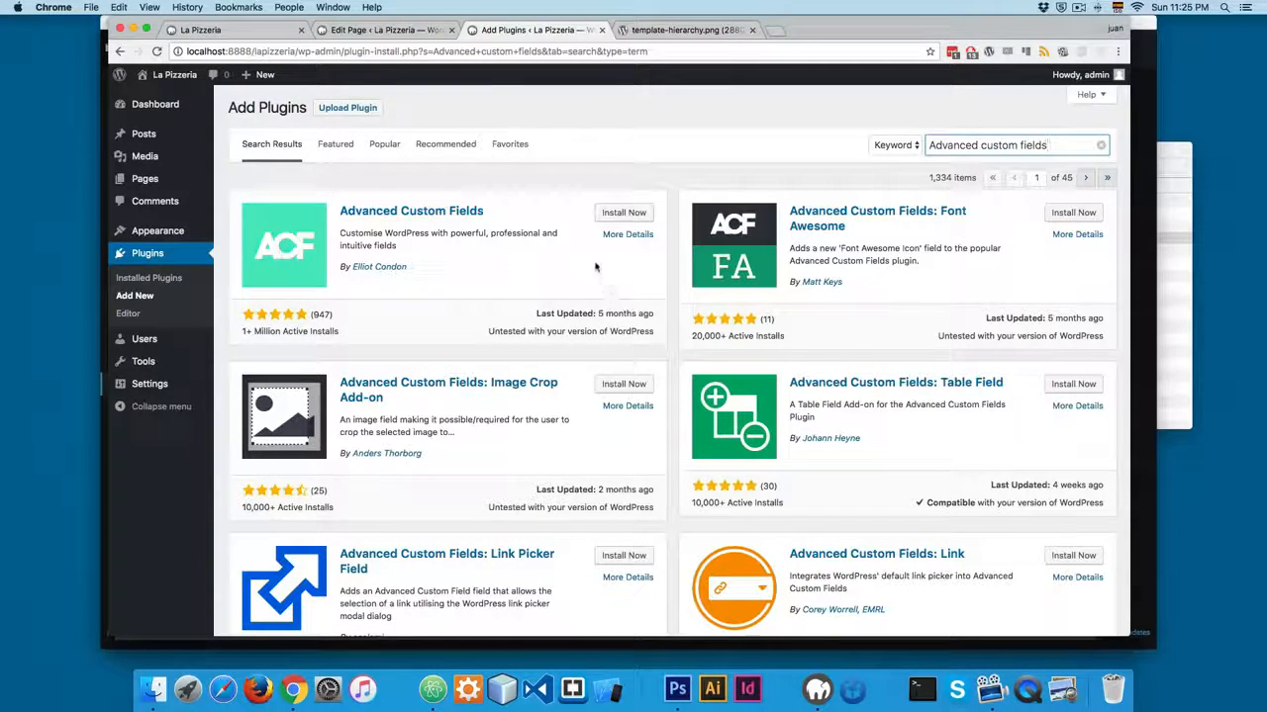
Install and activate the Advanced Custom Fields plugin by Automattic's directory listing "Advanced Custom Fields", not one of its add-ons.
drag(283, 332, 258, 361)
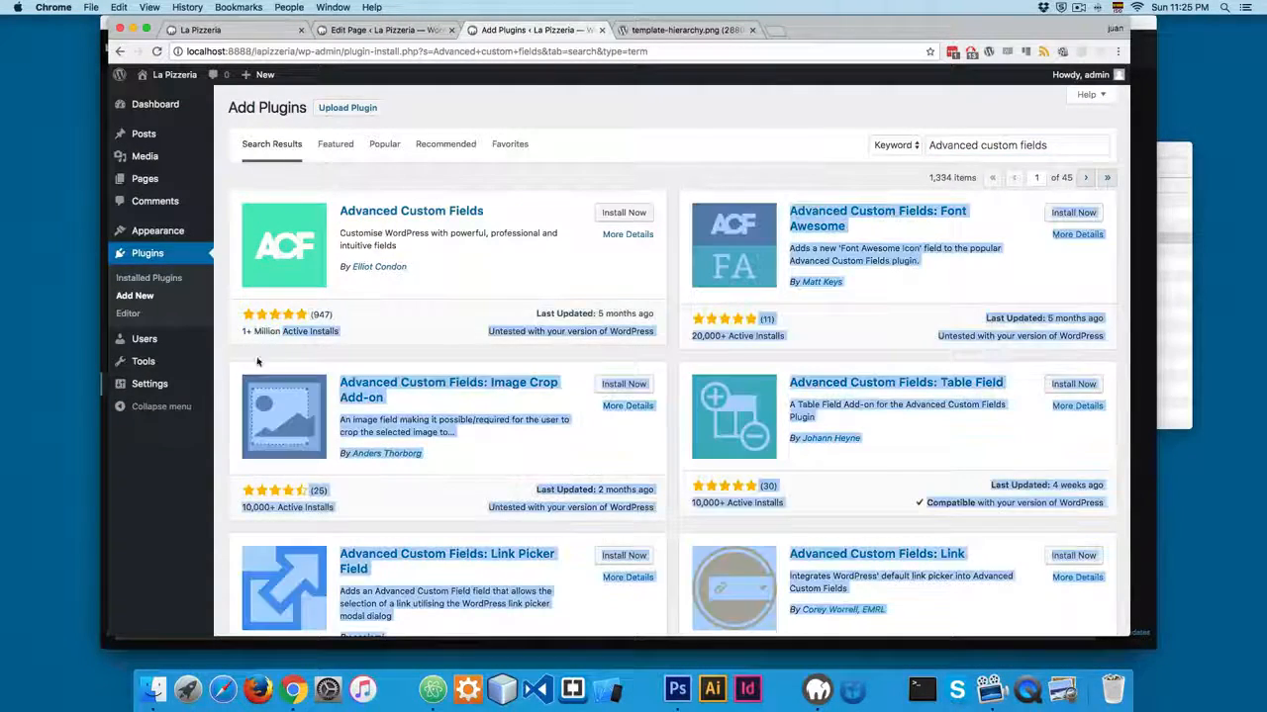
click(383, 333)
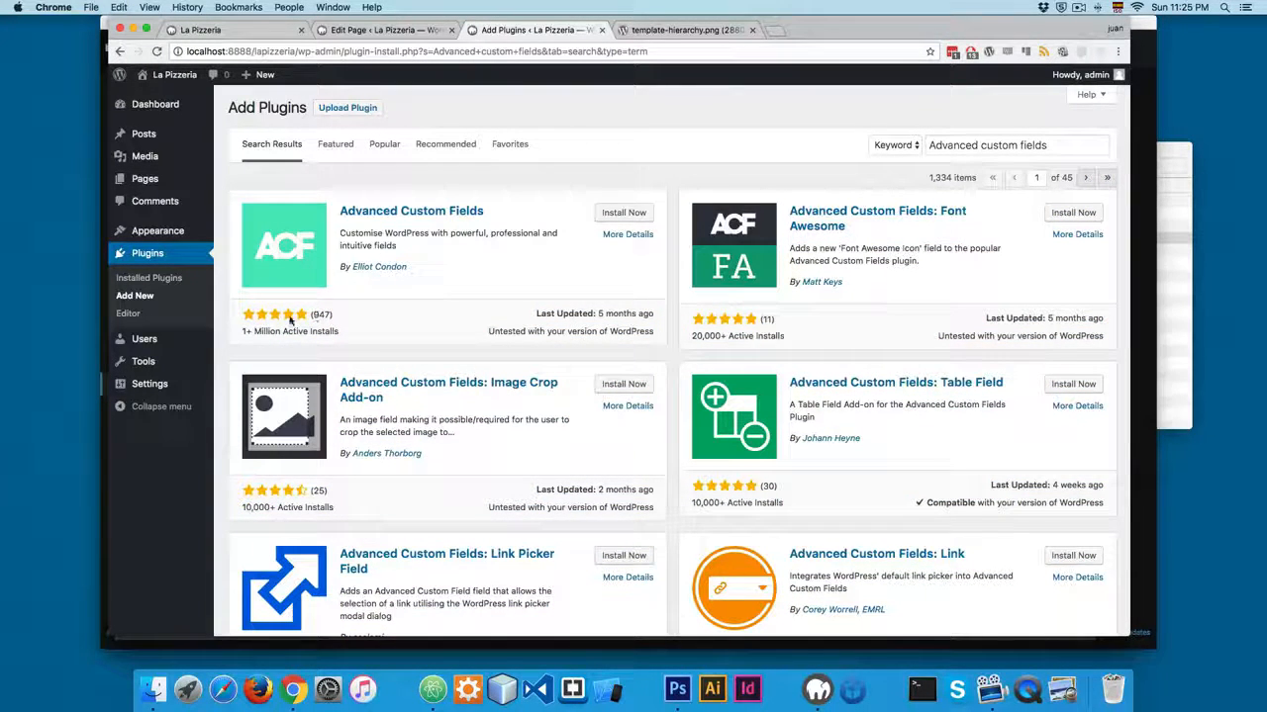
click(602, 214)
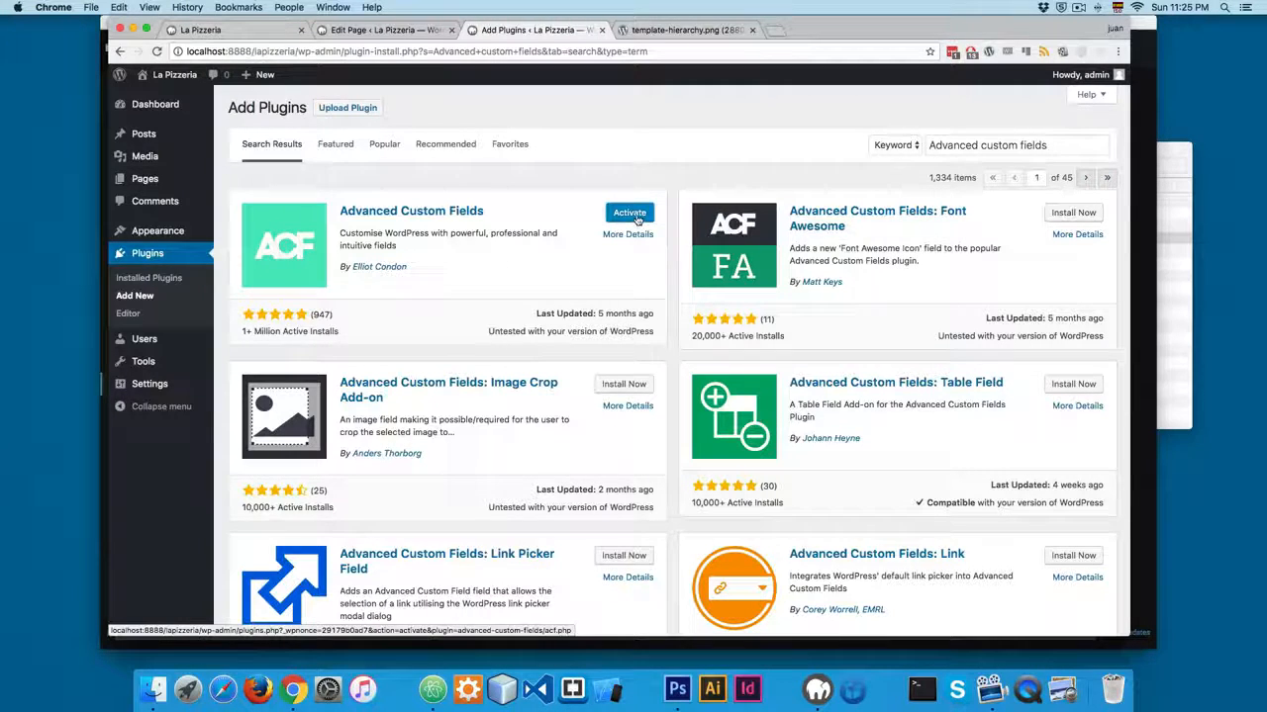
click(635, 218)
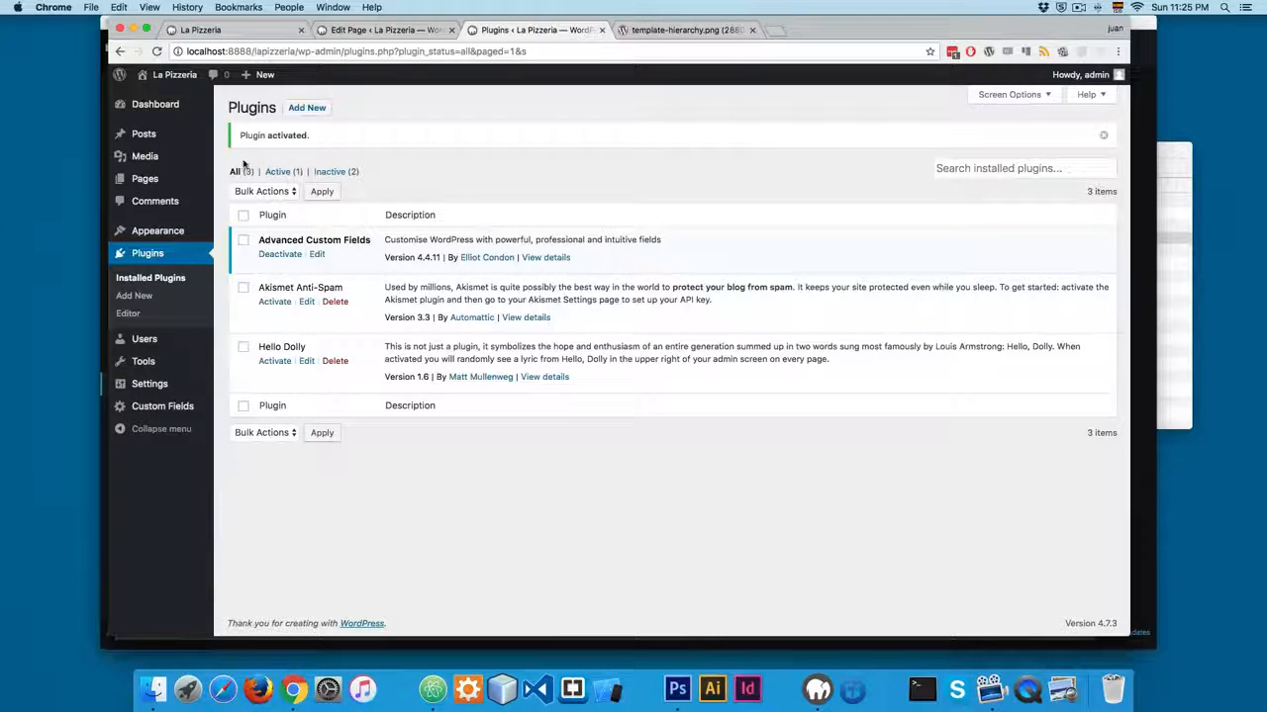
Create a new custom field group titled "About Us".
mouse_move(168, 410)
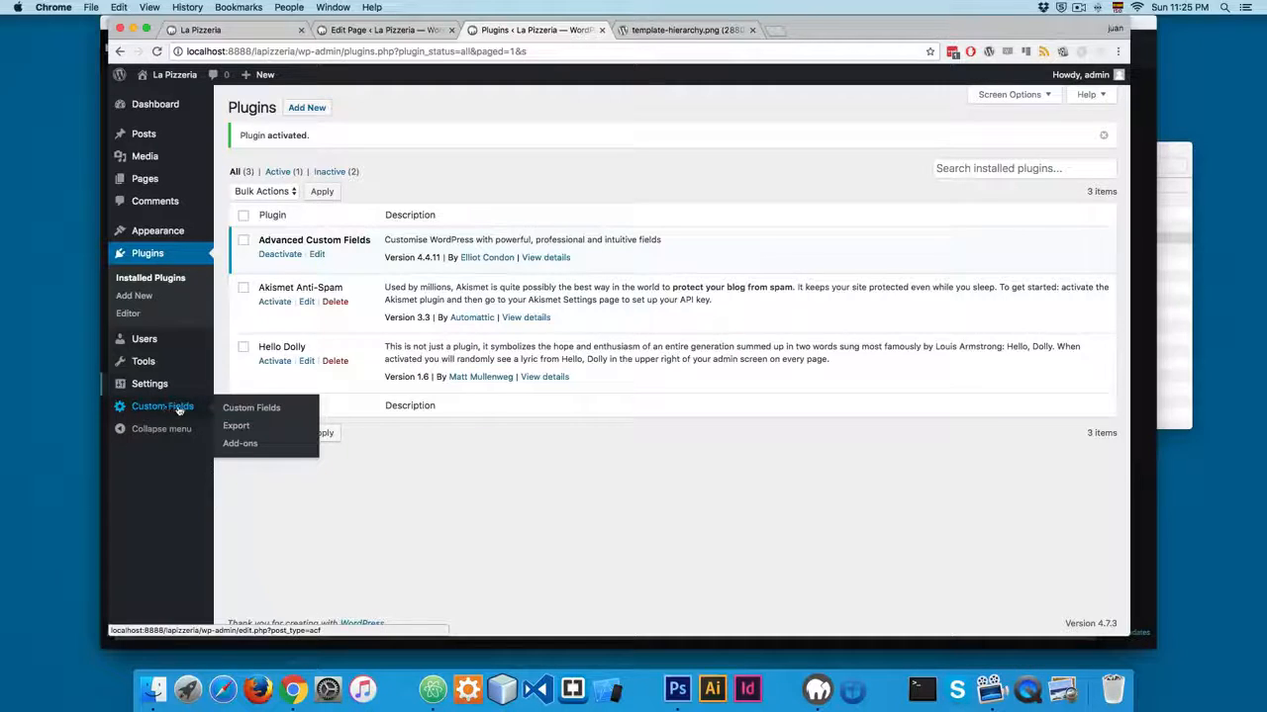
click(245, 408)
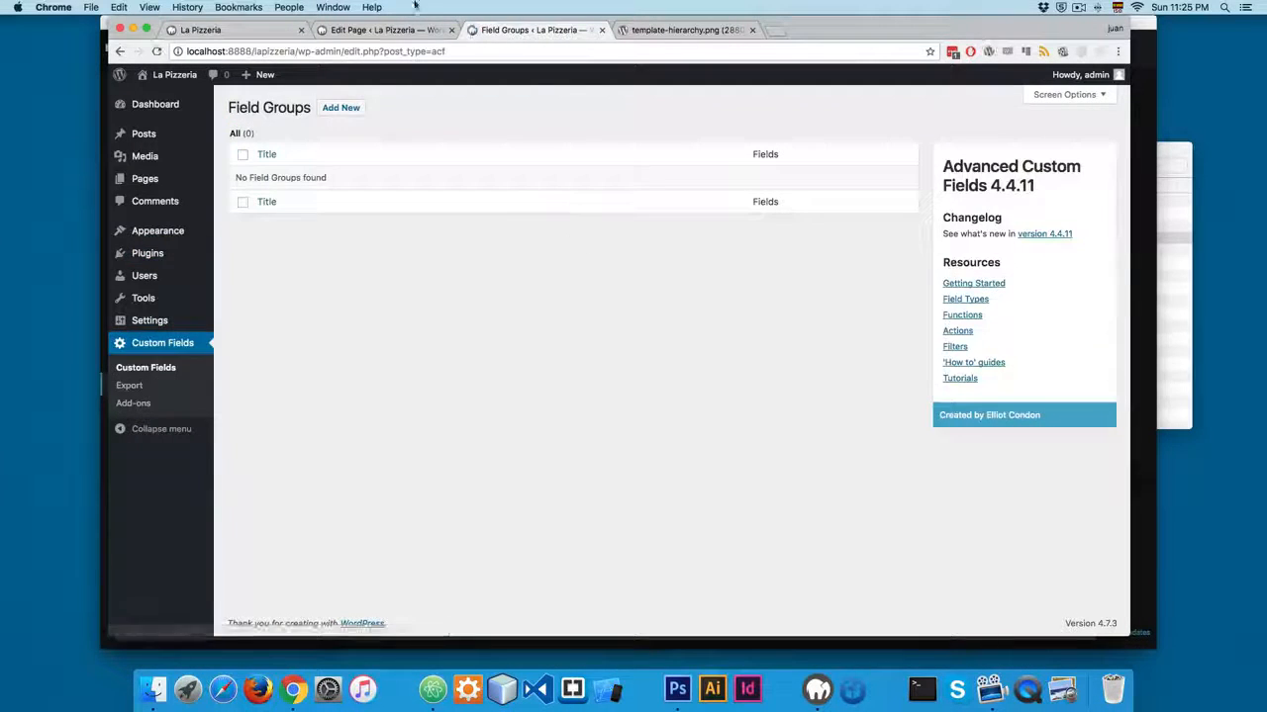
click(348, 109)
click(409, 138)
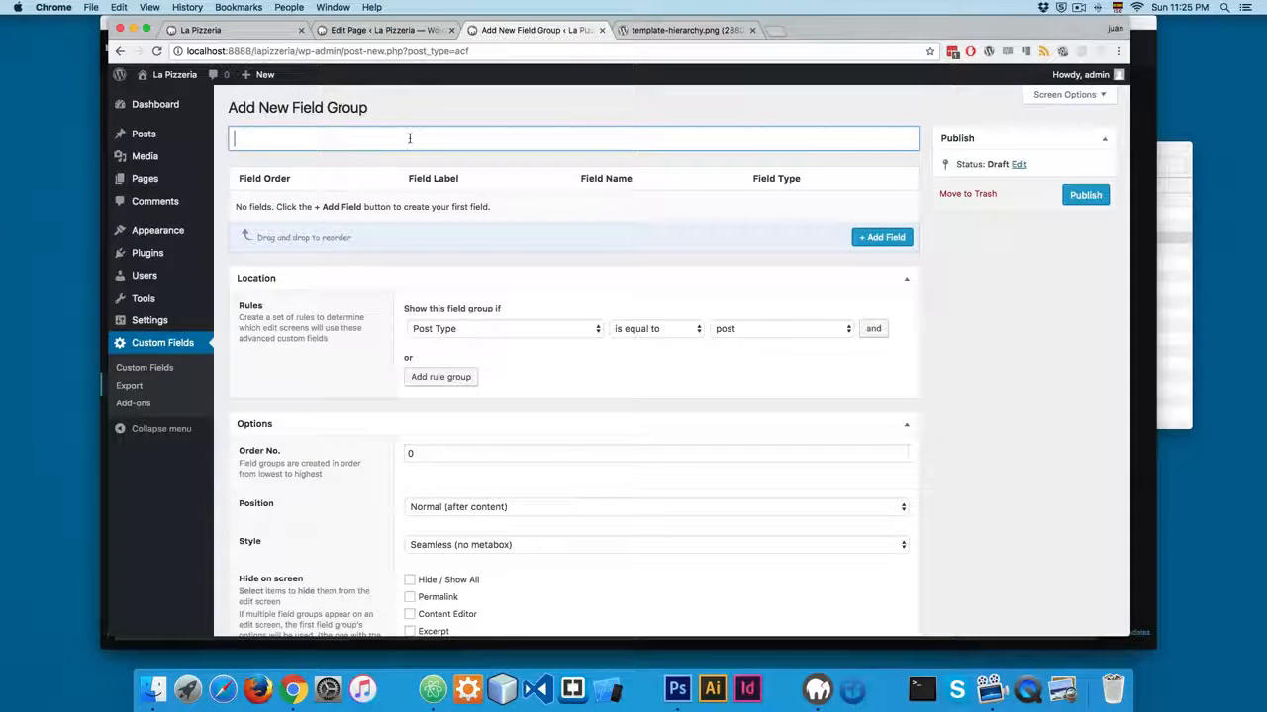
text(A)
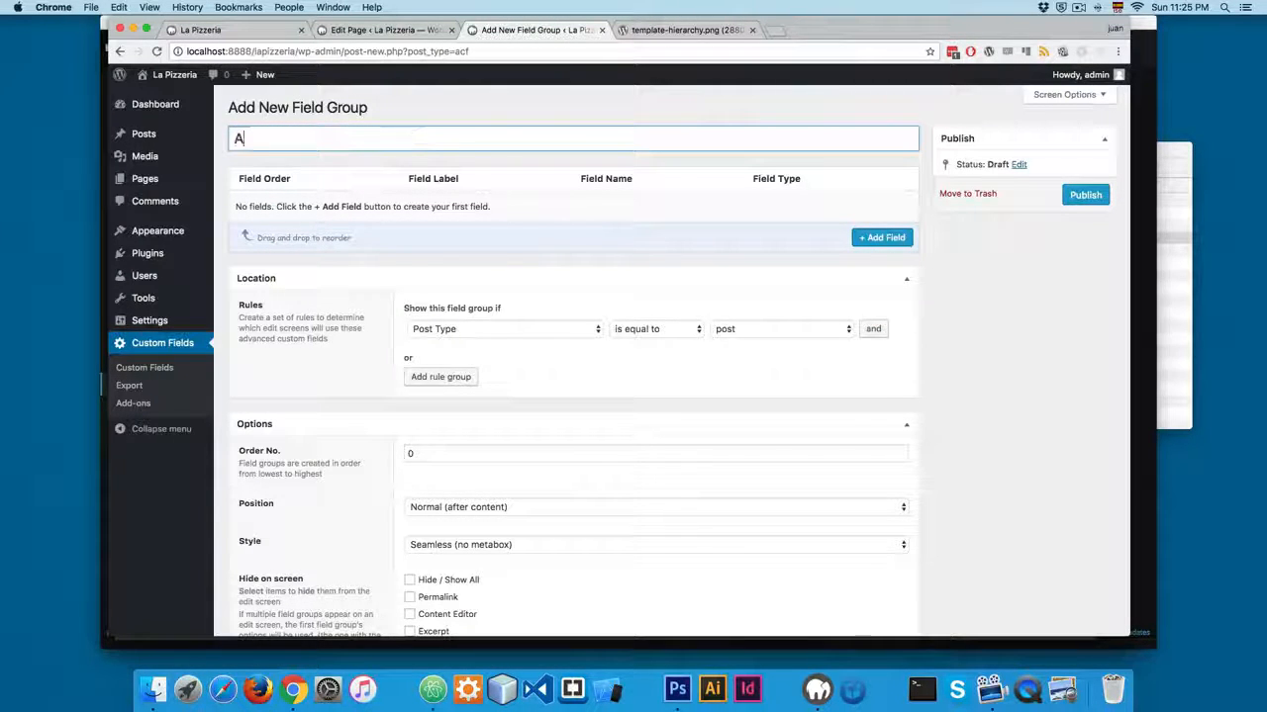
text(bout Us)
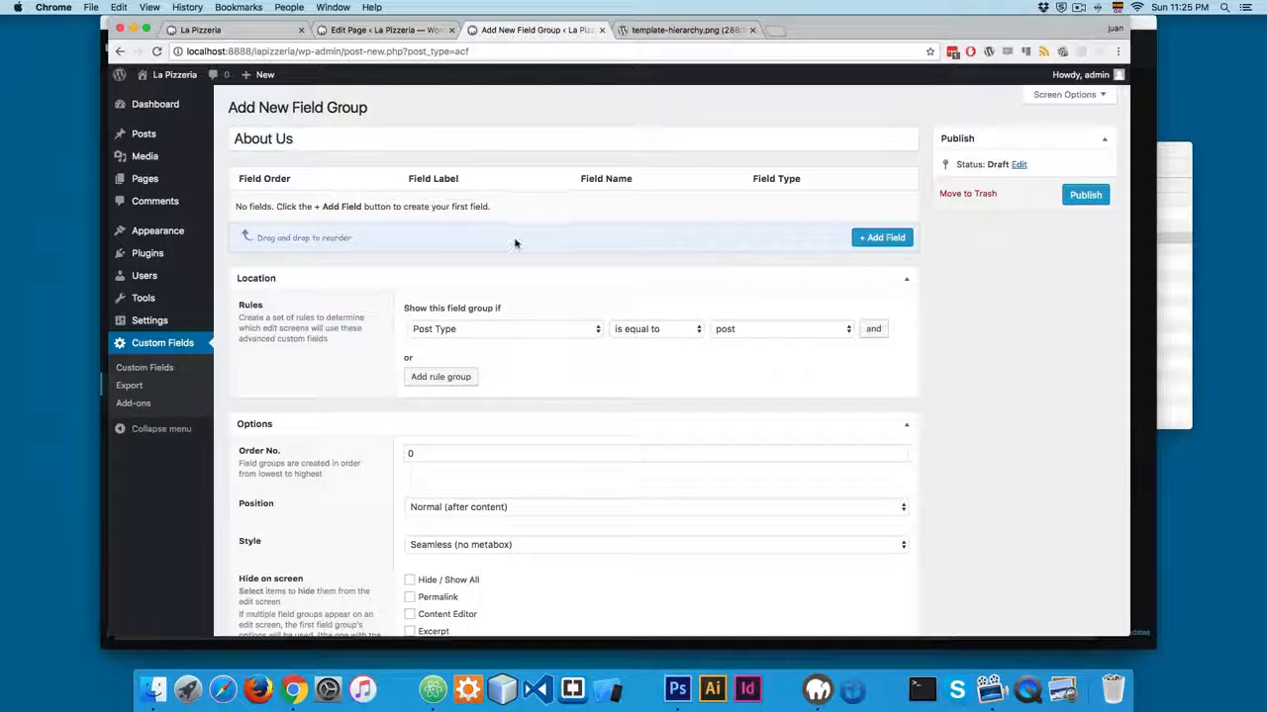
Set the field group's style to Standard (WP metabox), keeping its position at Normal (after content).
scroll(514, 245, down, 5)
scroll(509, 198, down, 1)
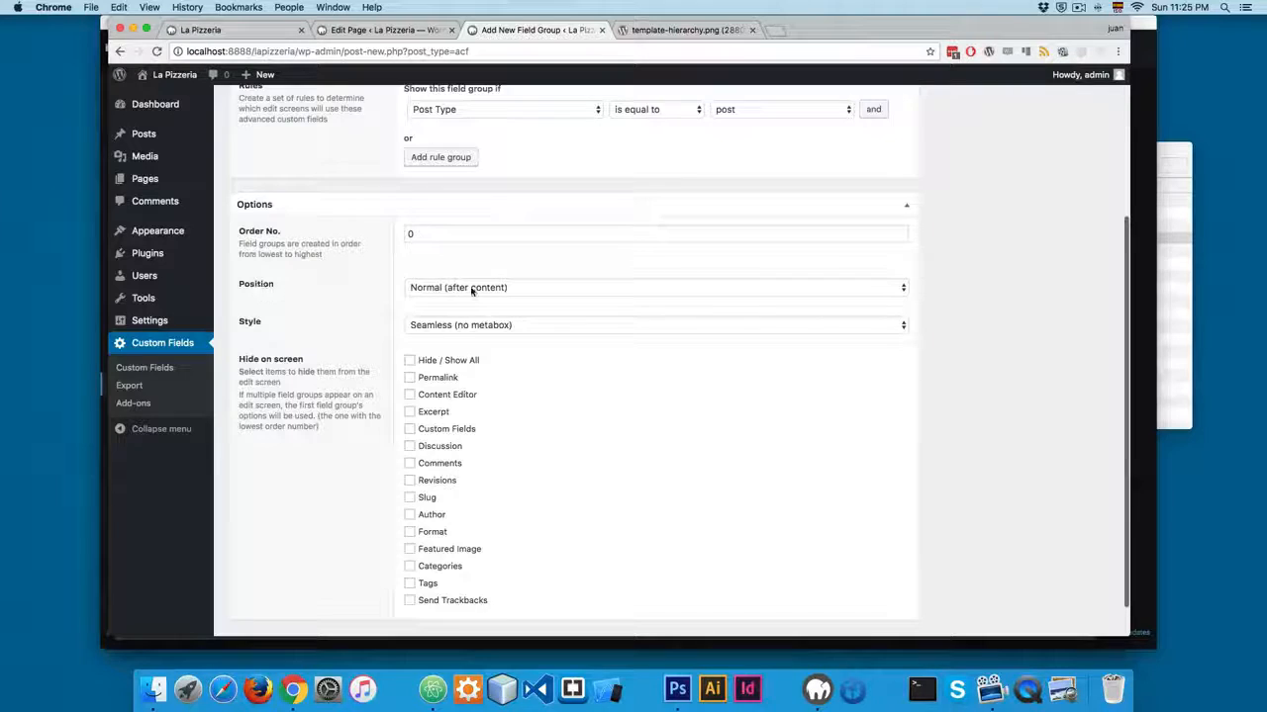
click(472, 289)
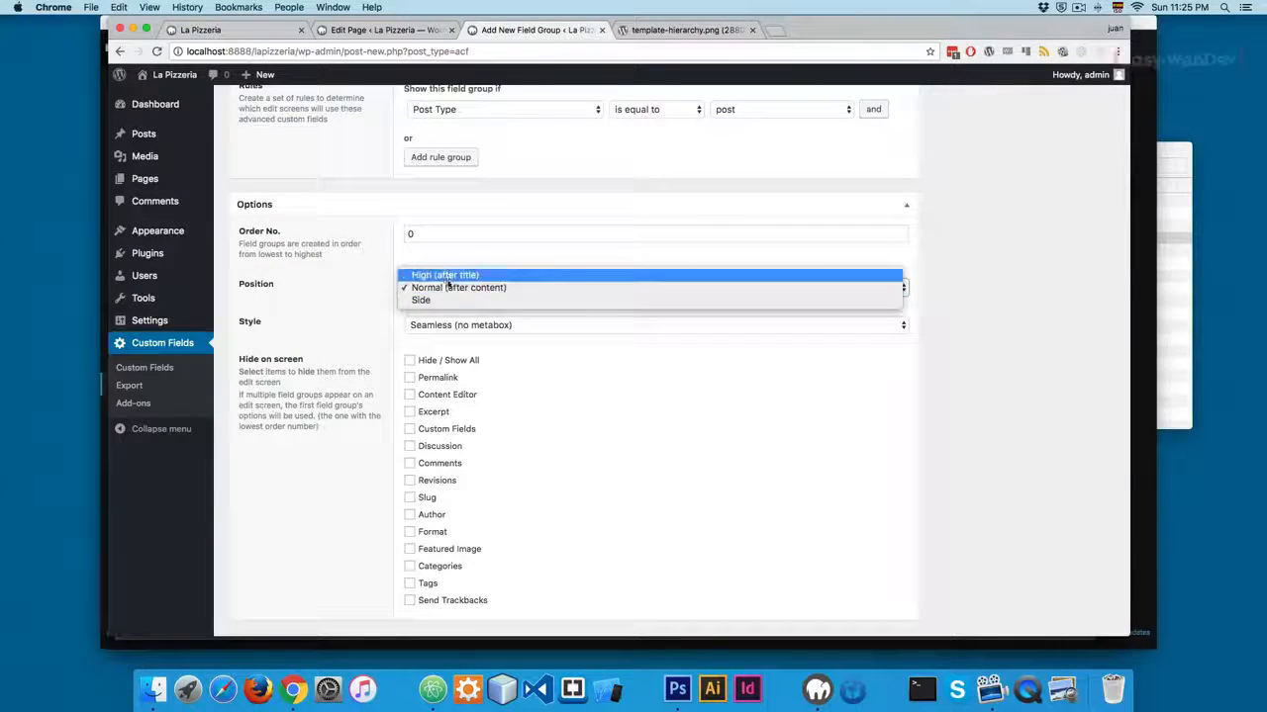
click(372, 284)
click(400, 319)
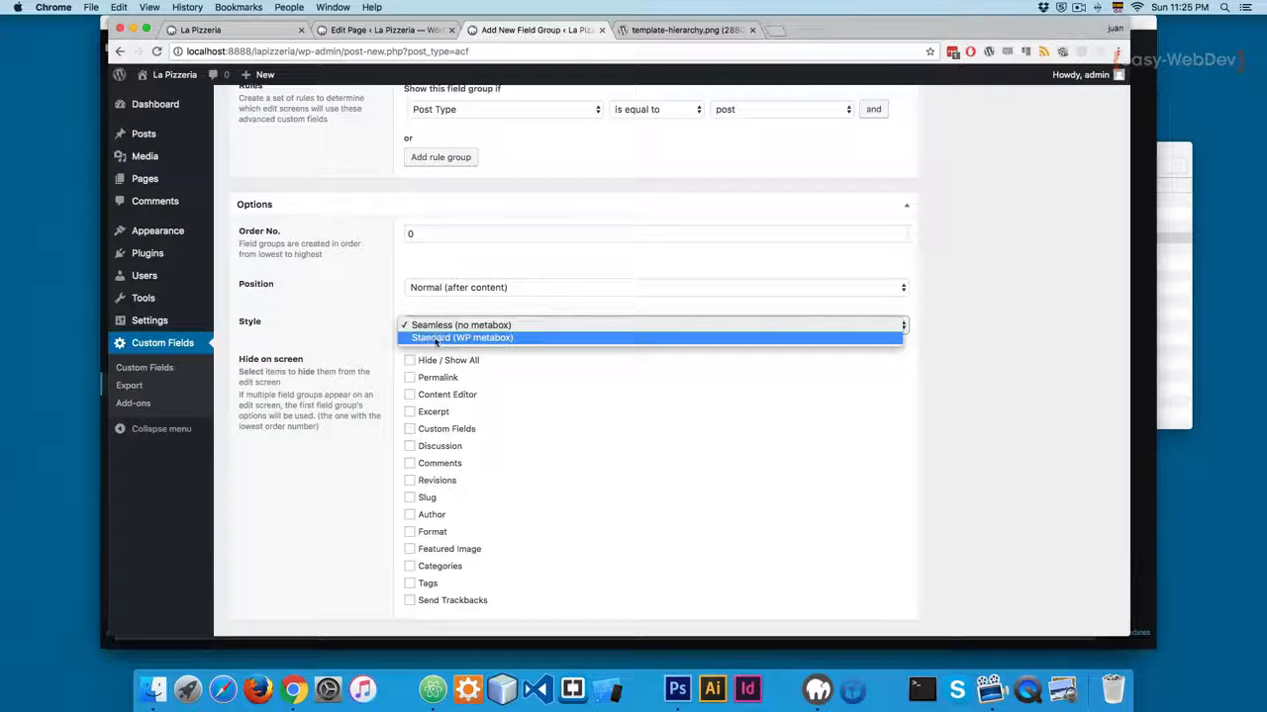
click(436, 340)
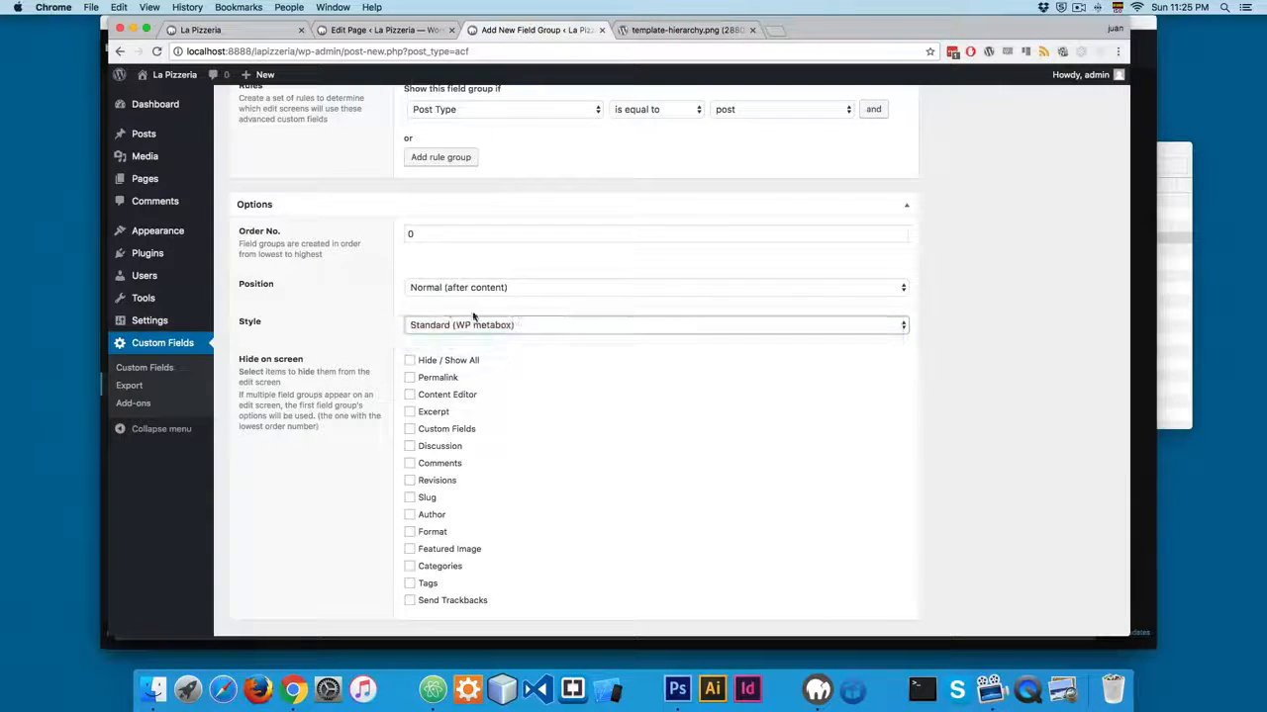
Set the location rule to show the field group if Page is equal to About Us, checking the title on the page's edit screen.
scroll(352, 314, up, 2)
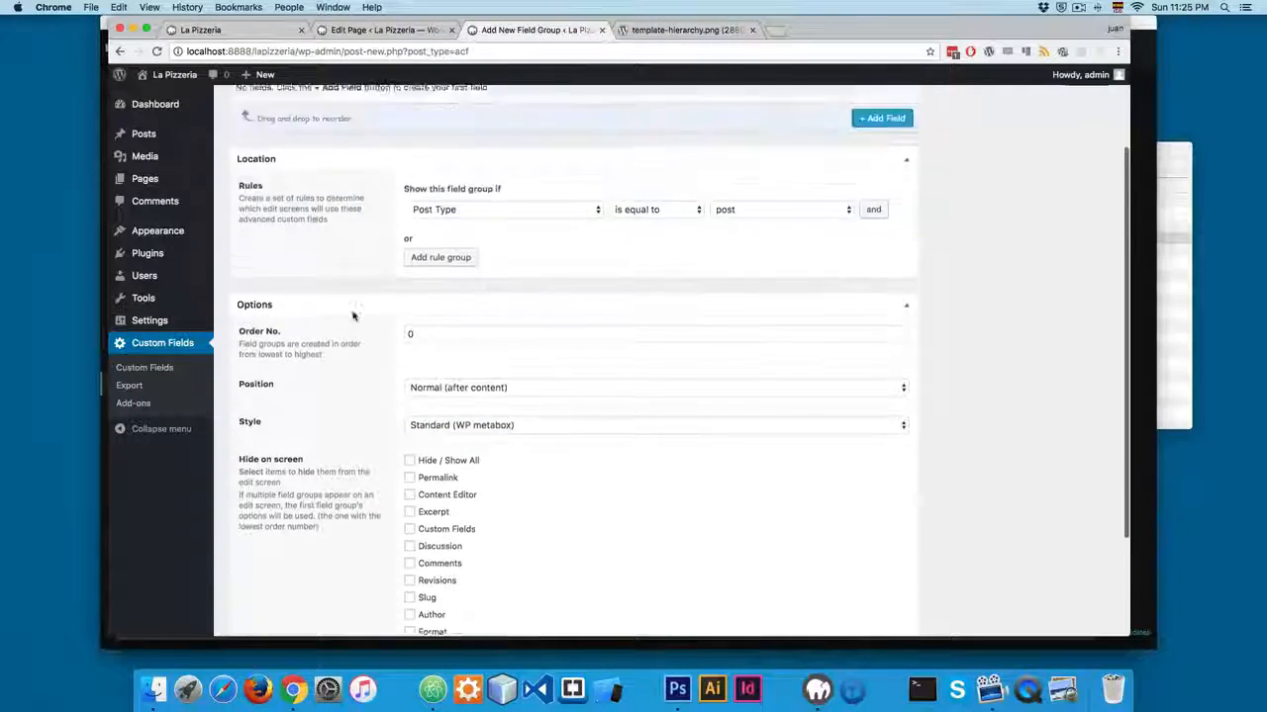
scroll(352, 314, up, 2)
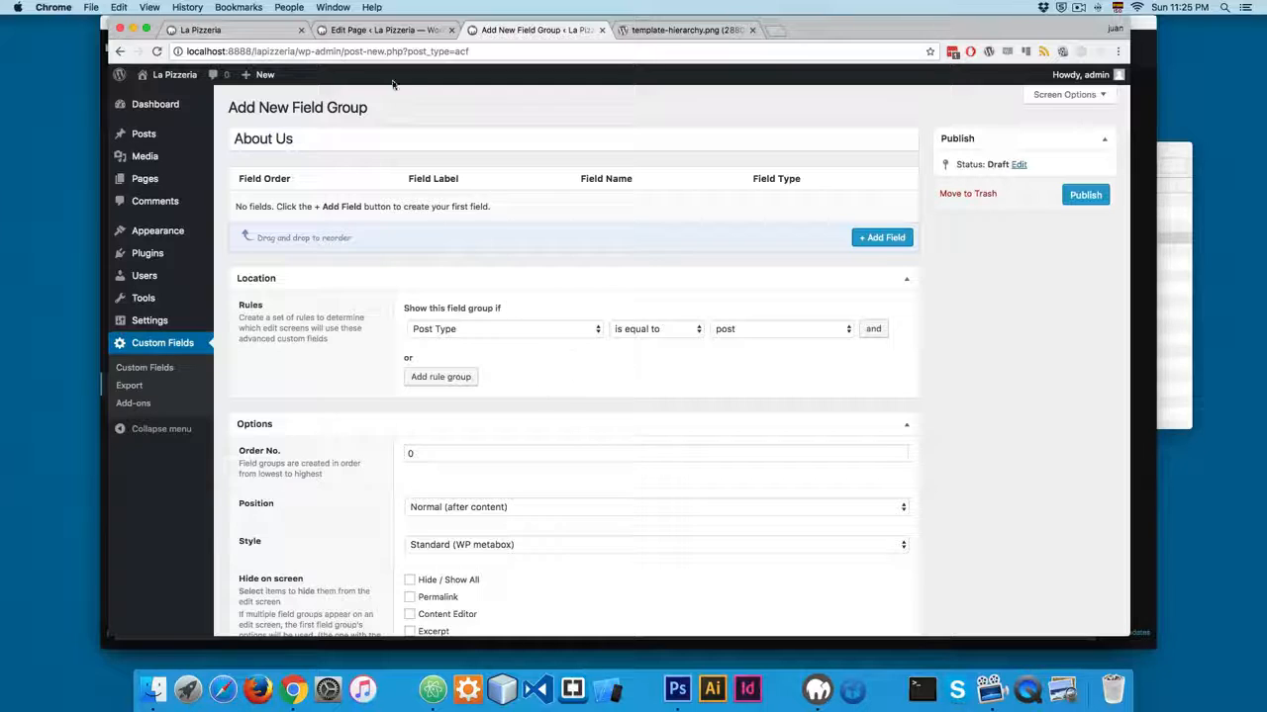
click(386, 29)
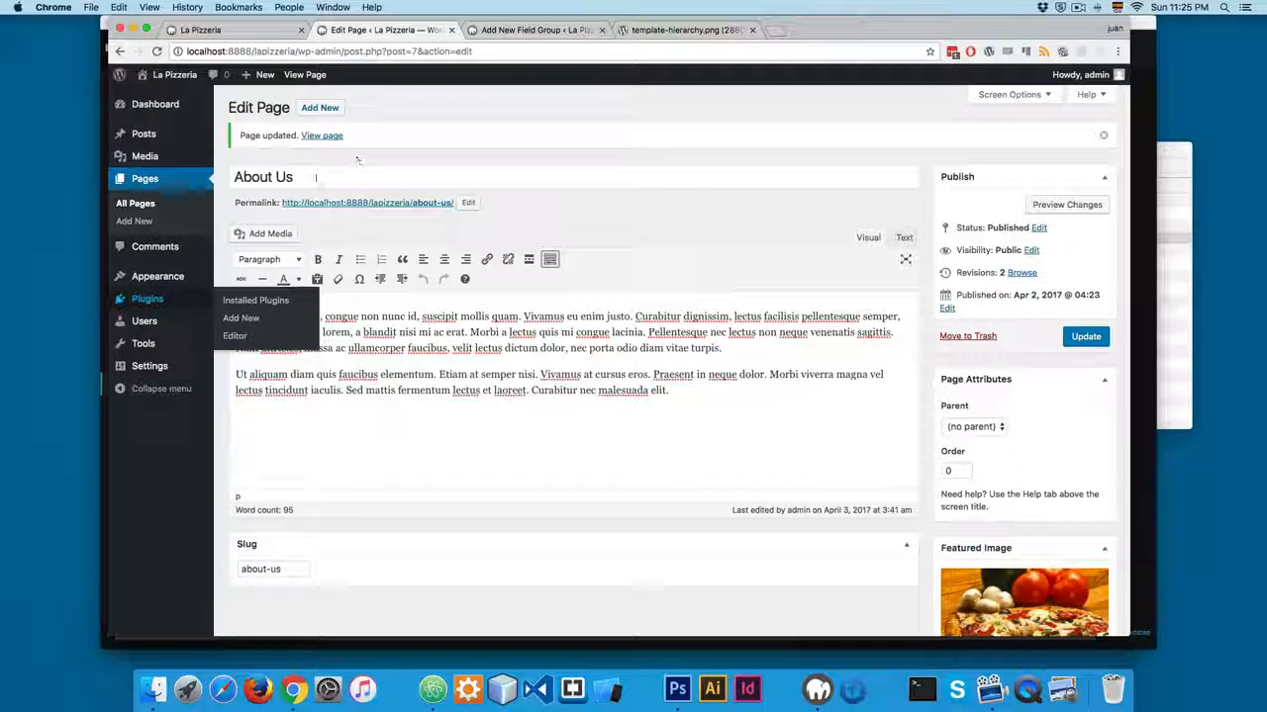
drag(334, 176, 248, 194)
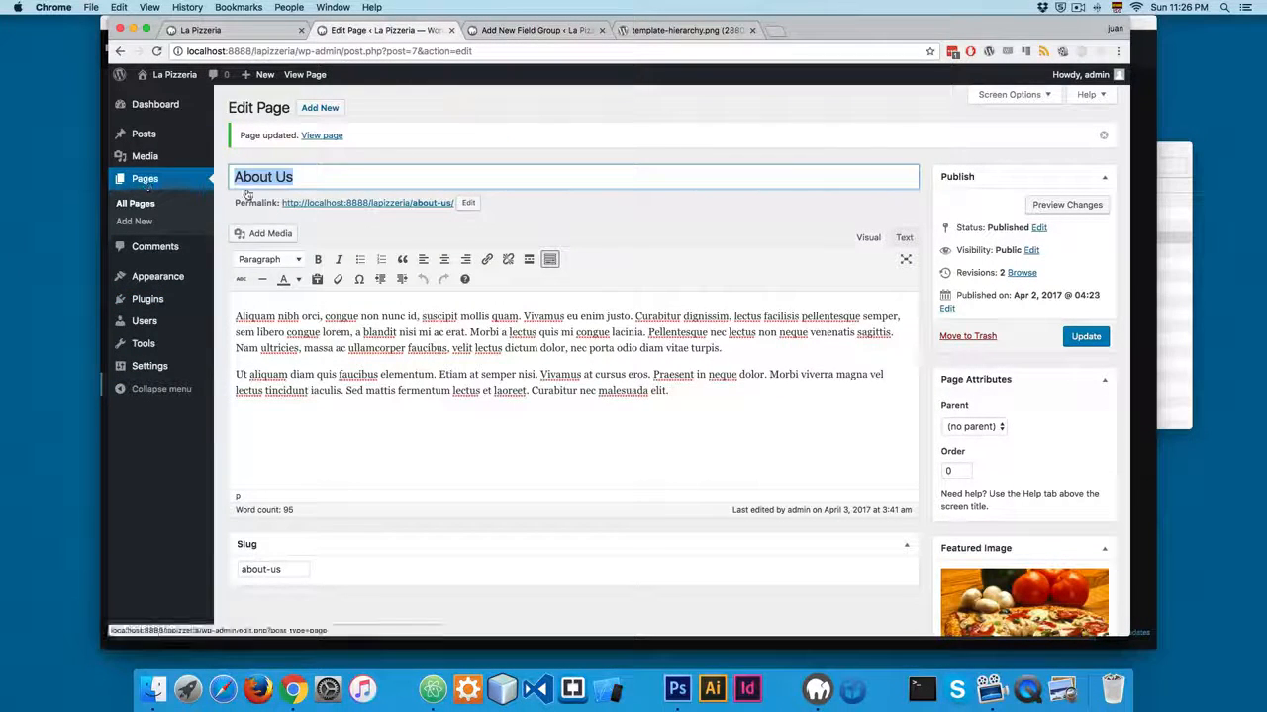
click(539, 32)
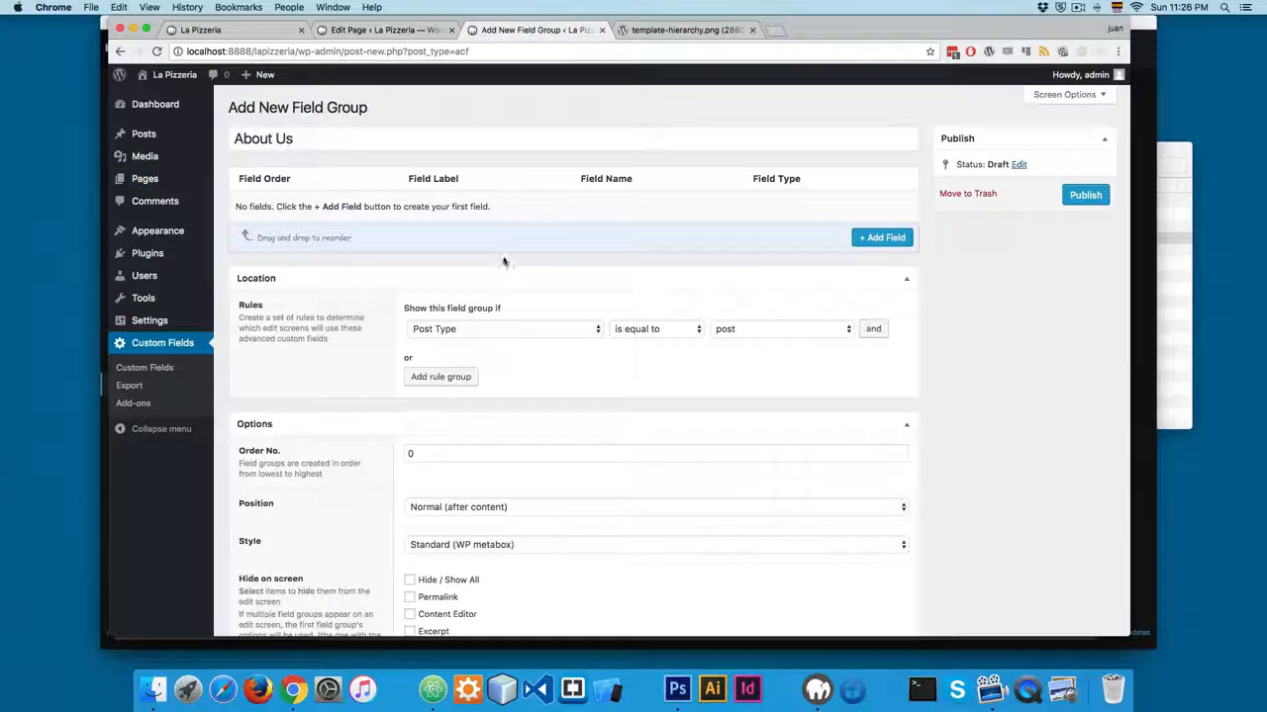
click(432, 330)
click(447, 480)
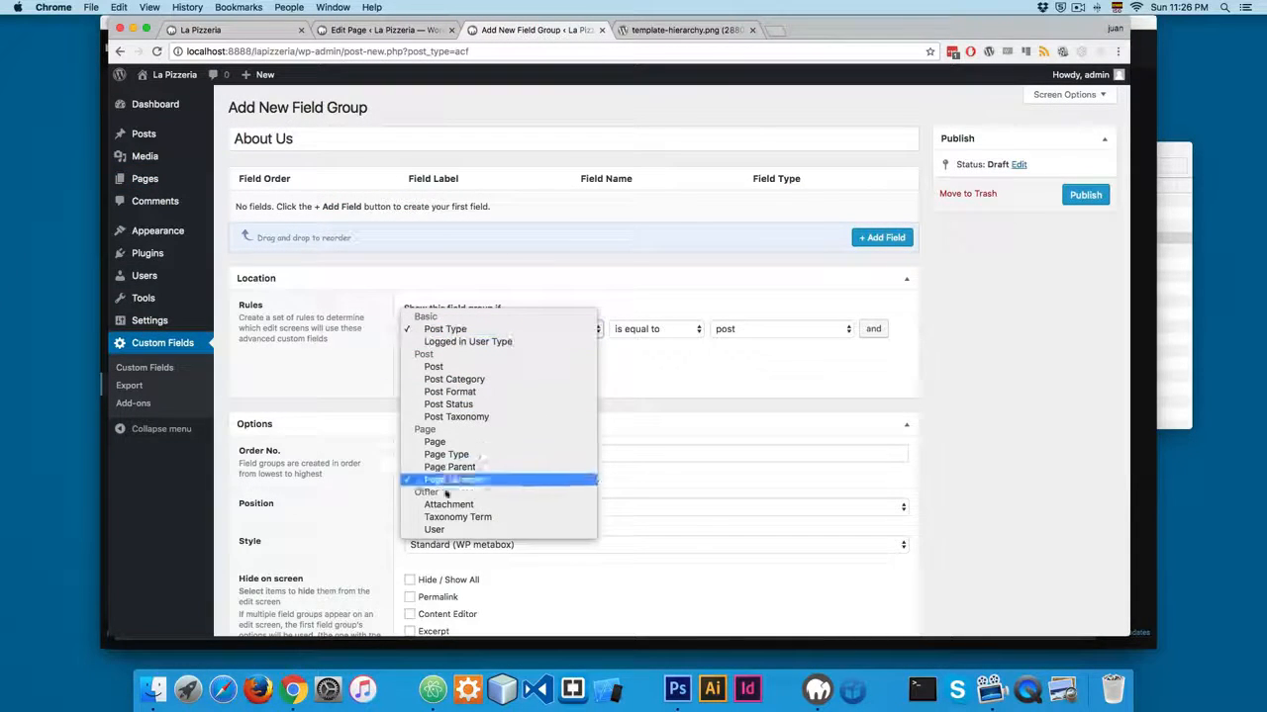
click(434, 443)
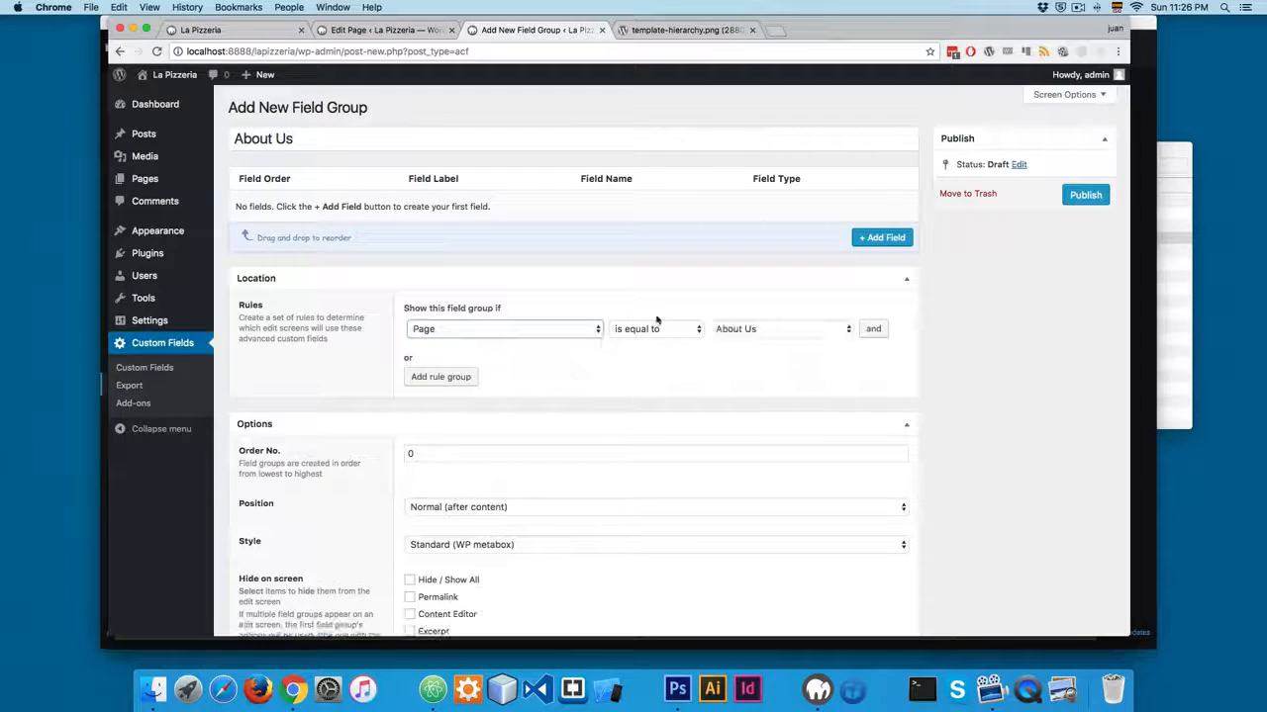
click(645, 330)
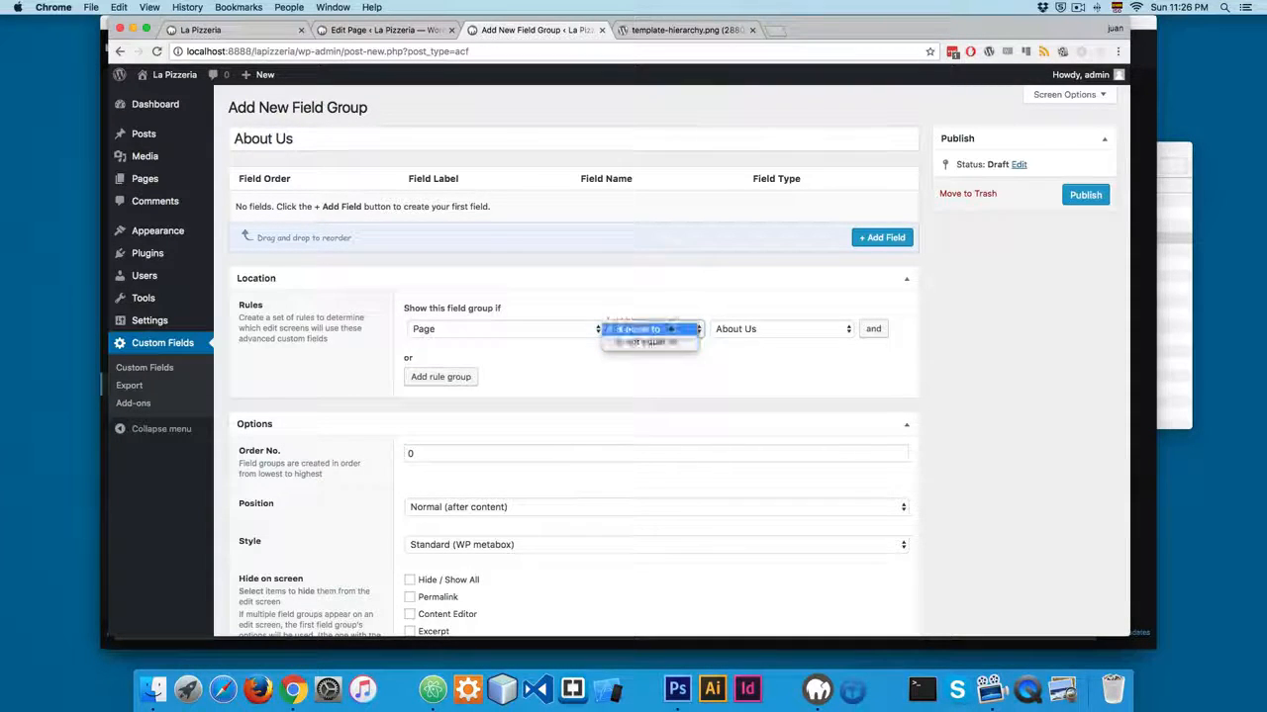
click(642, 329)
click(745, 329)
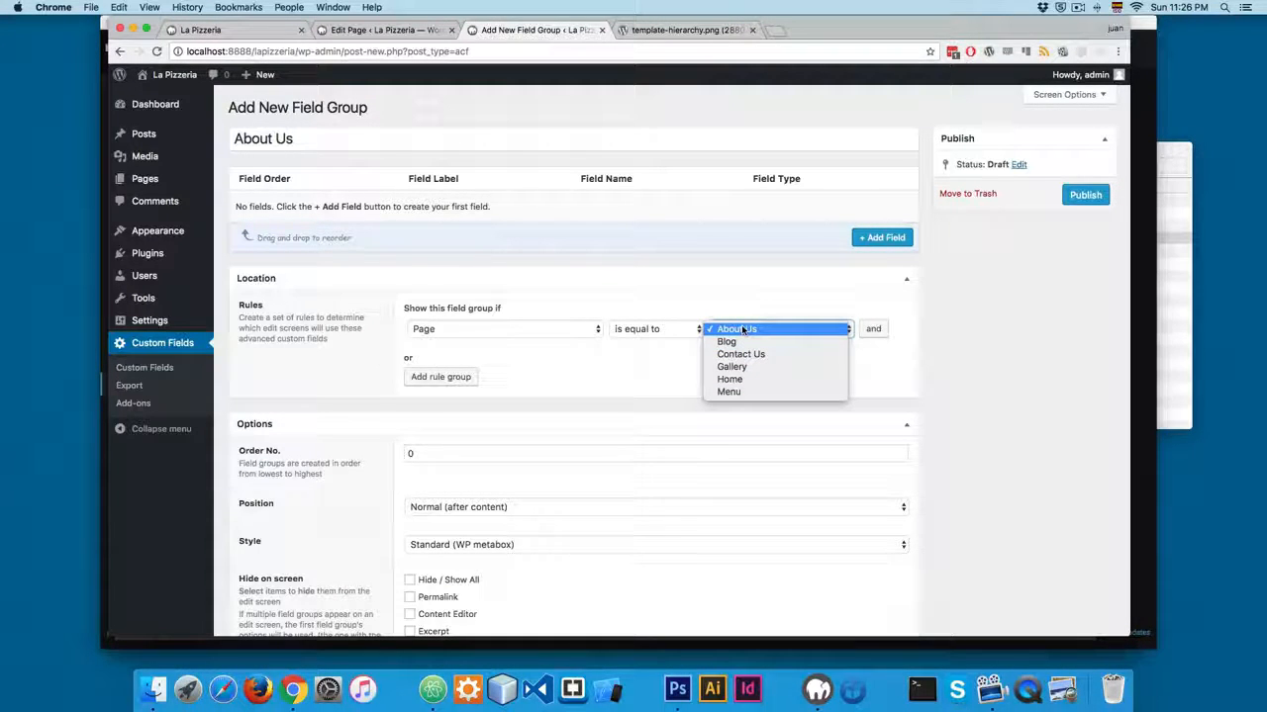
click(722, 298)
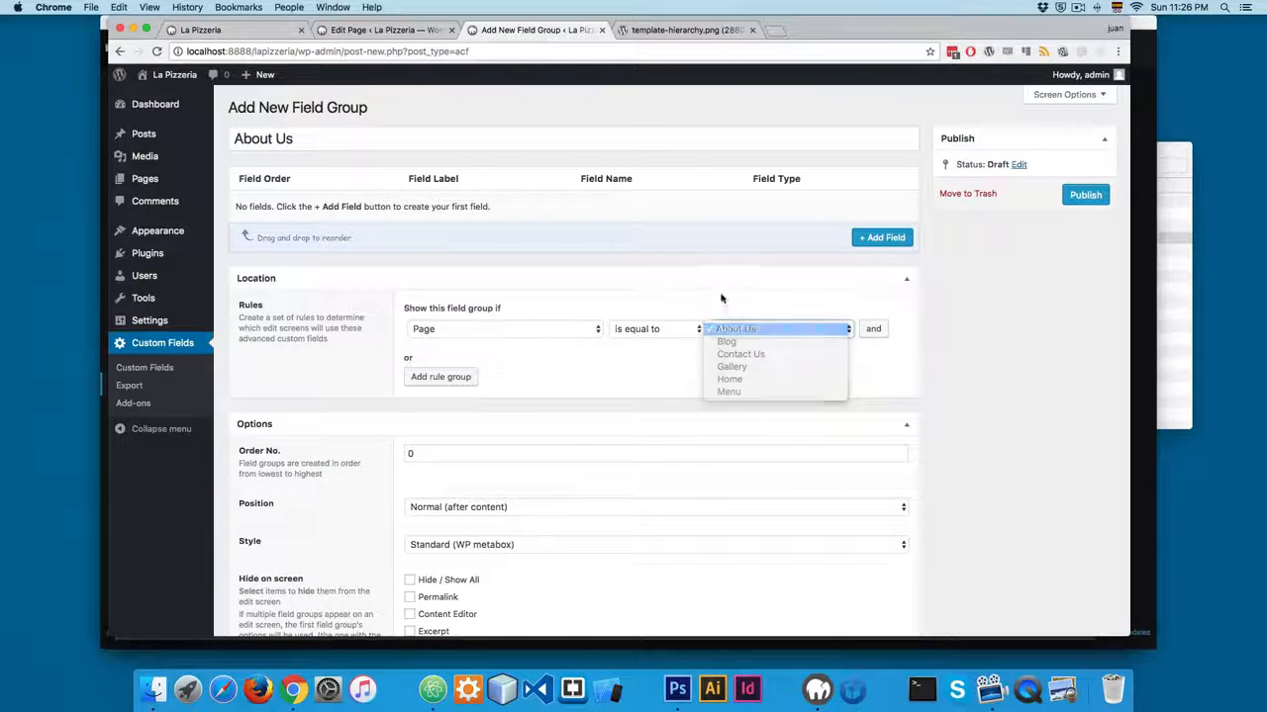
Check the image and text boxes in the Photoshop mockup, and add a field labelled "Image 1" to the About Us field group in Chrome.
click(884, 238)
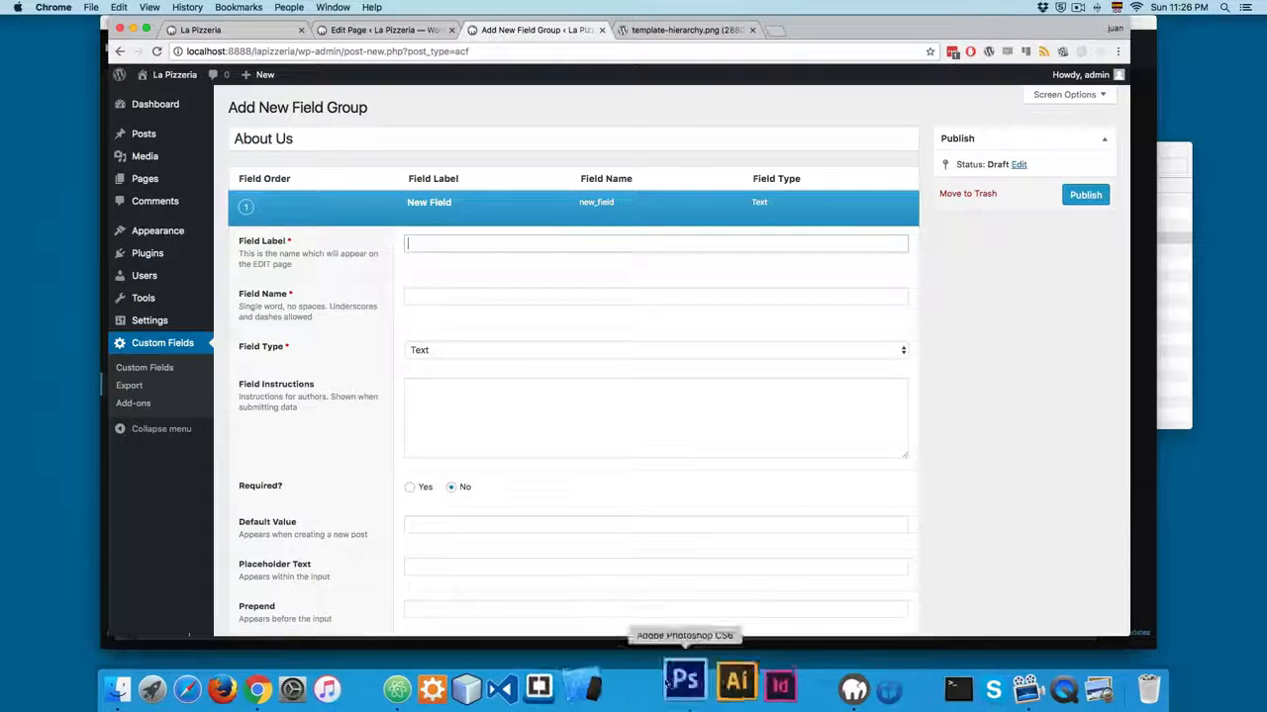
click(683, 683)
scroll(292, 227, down, 2)
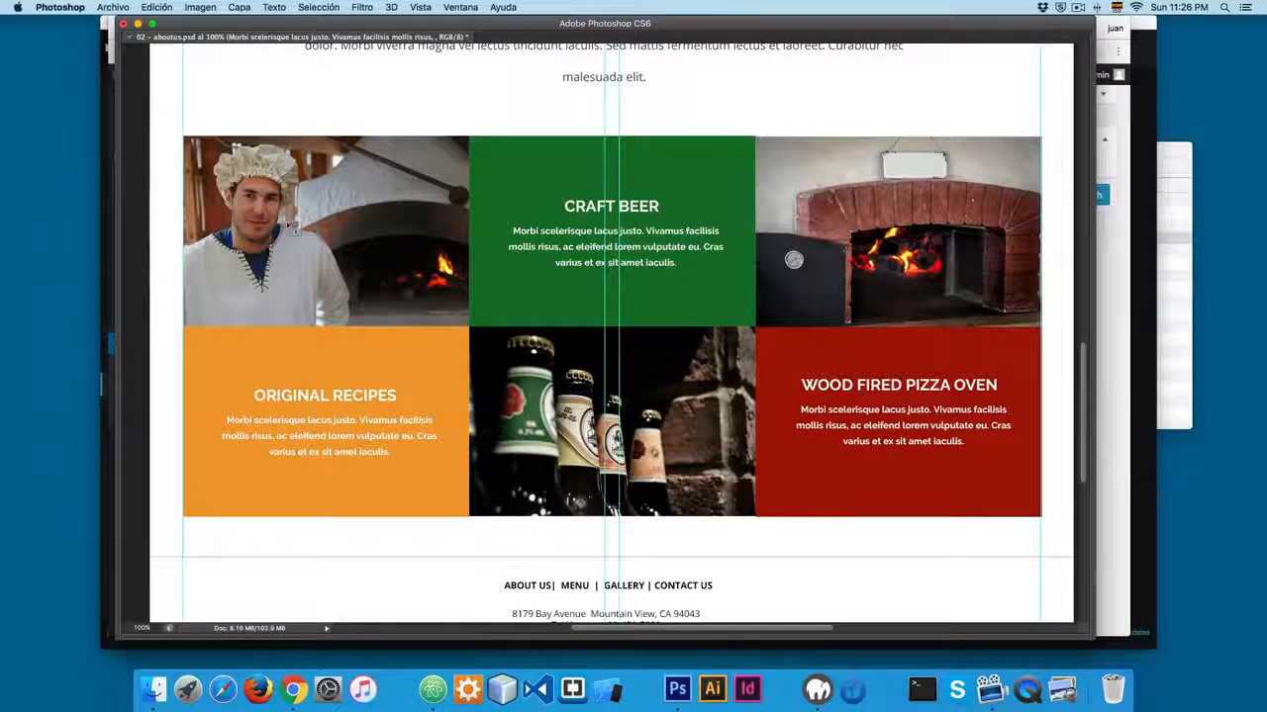
key(super+Tab)
text(Imag)
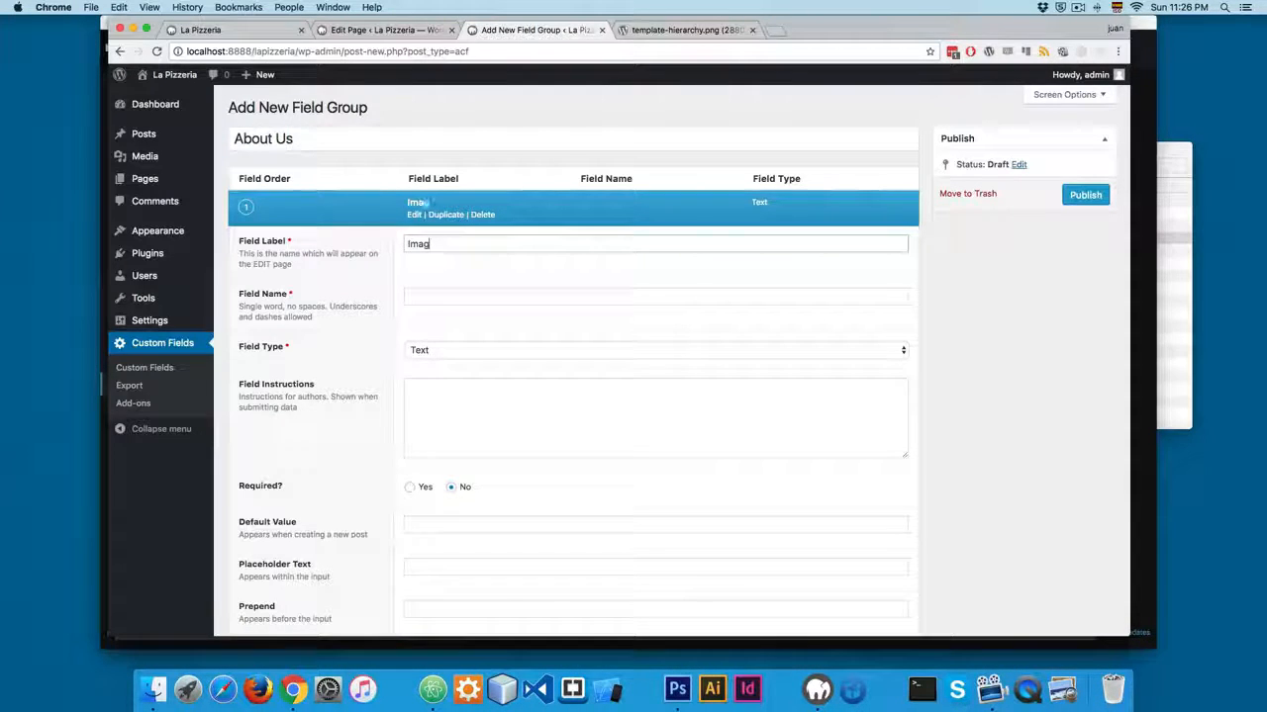
text(e 1)
key(Tab)
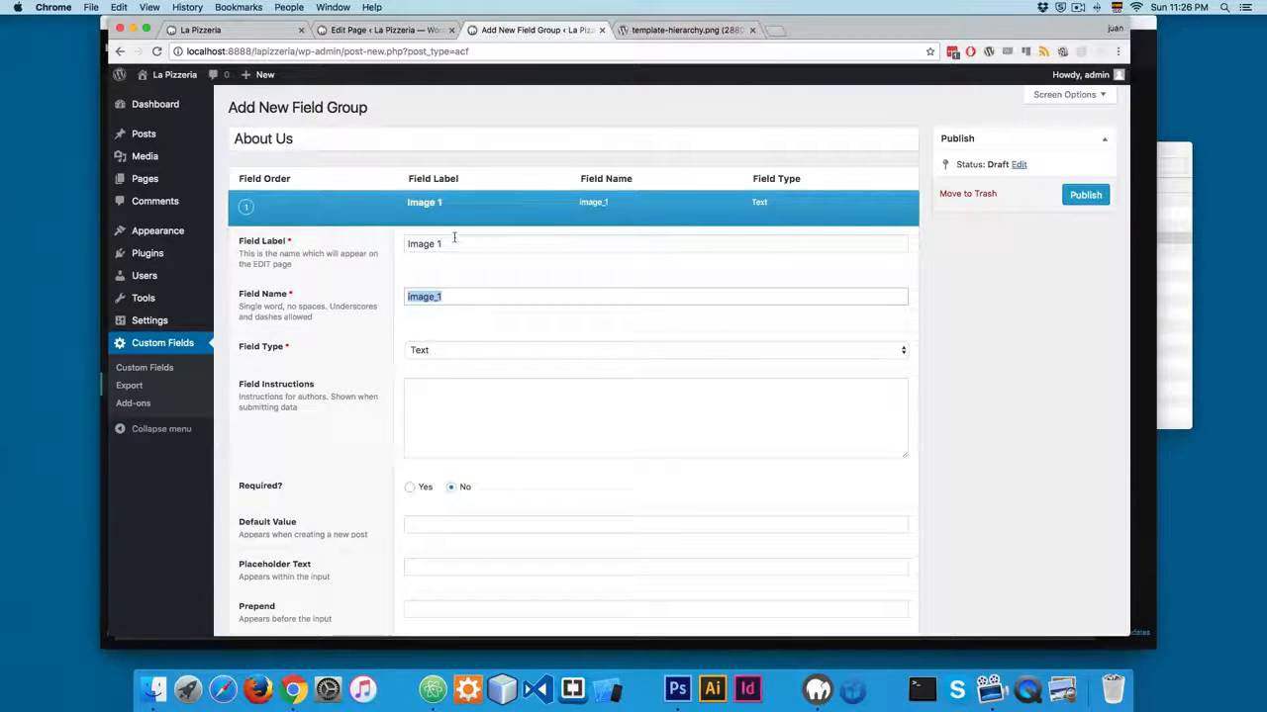
Set the Image 1 field's type to Image and review its image options.
click(457, 351)
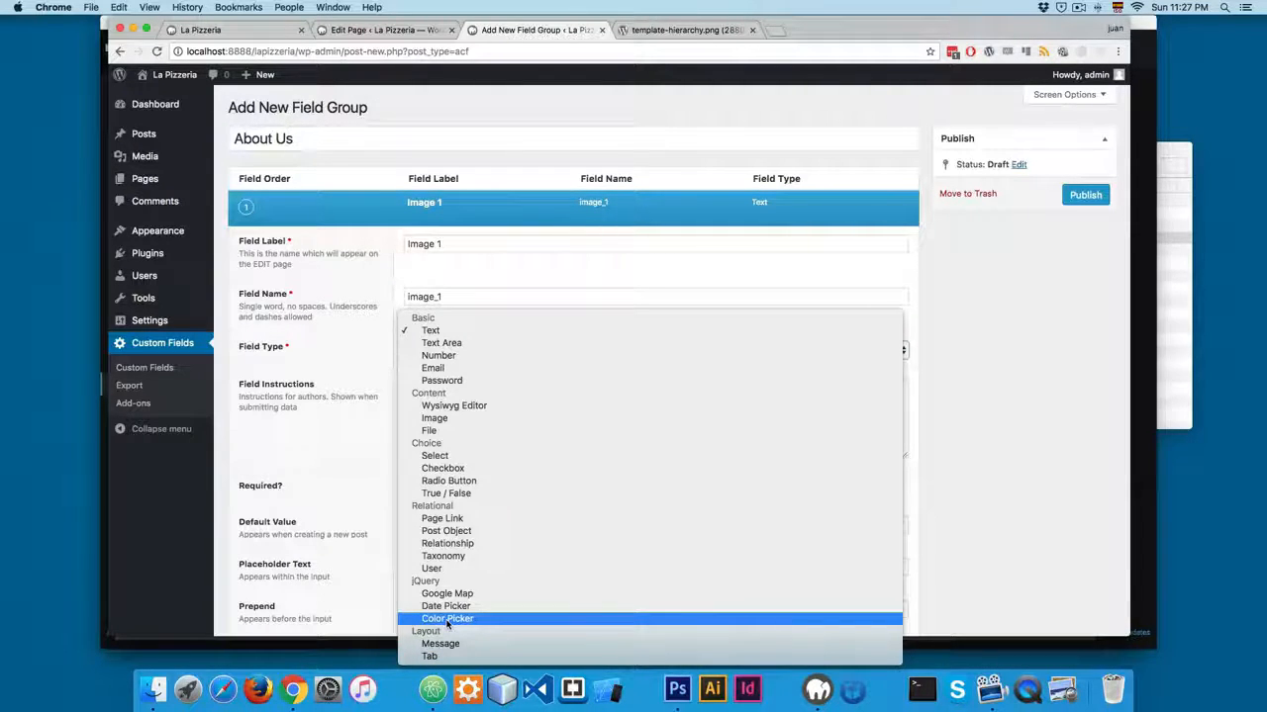
click(433, 423)
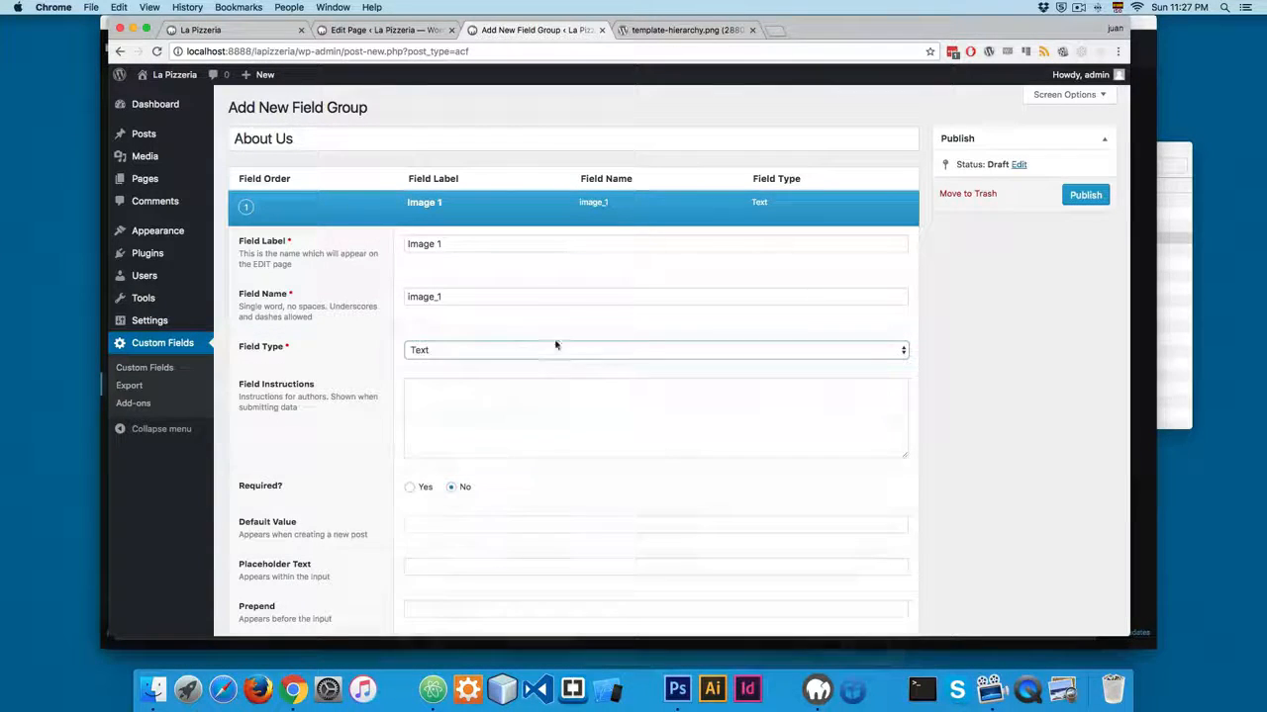
scroll(501, 356, down, 3)
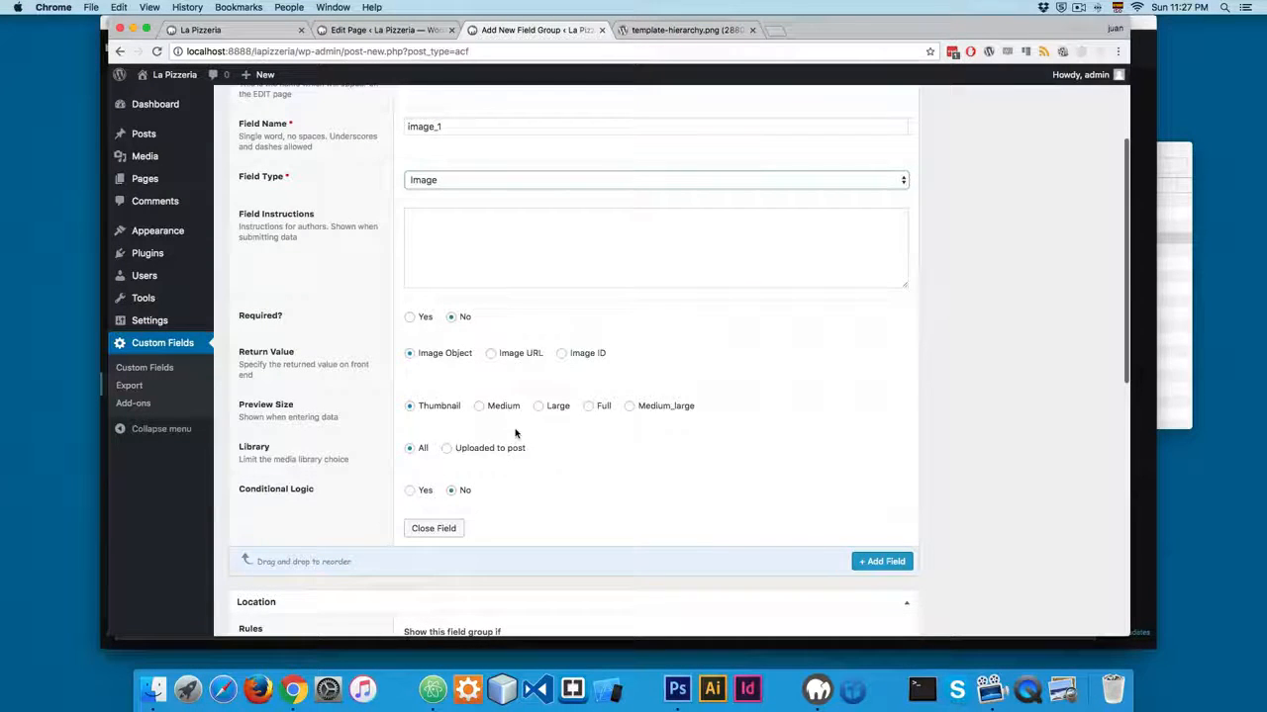
scroll(286, 317, up, 1)
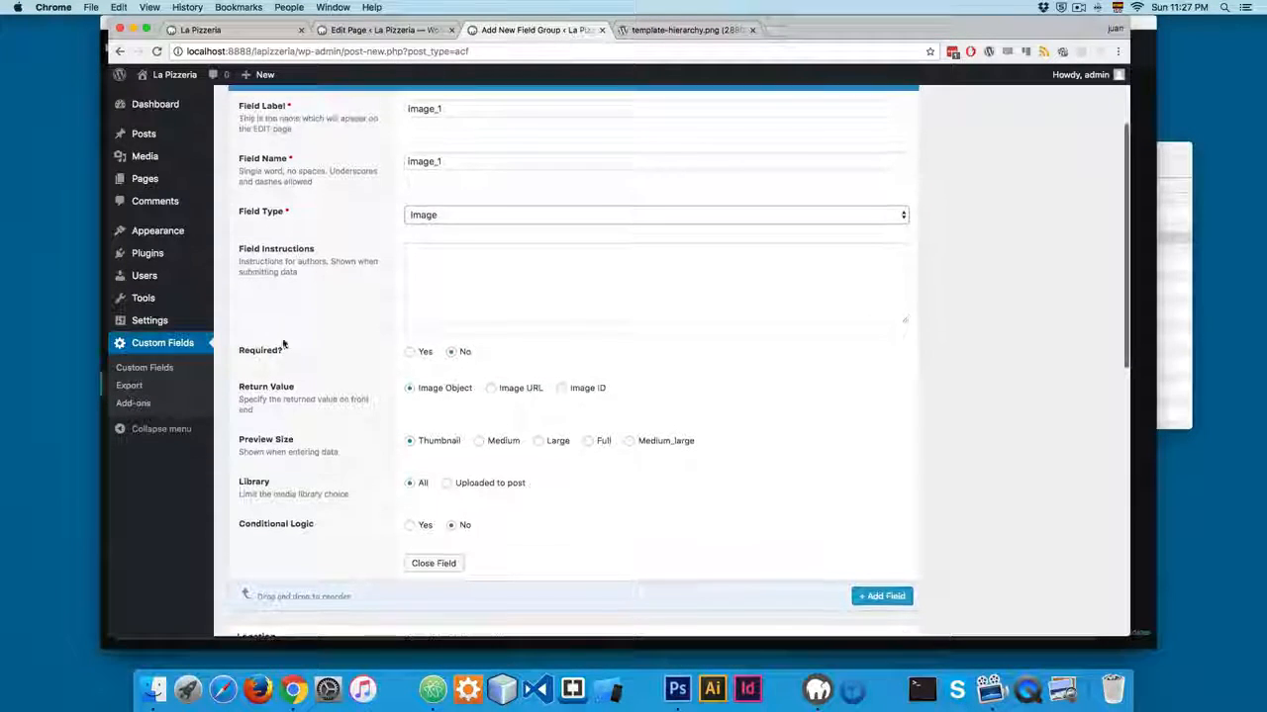
Make the Image 1 field required with Image URL as its return value, and publish the field group.
click(419, 358)
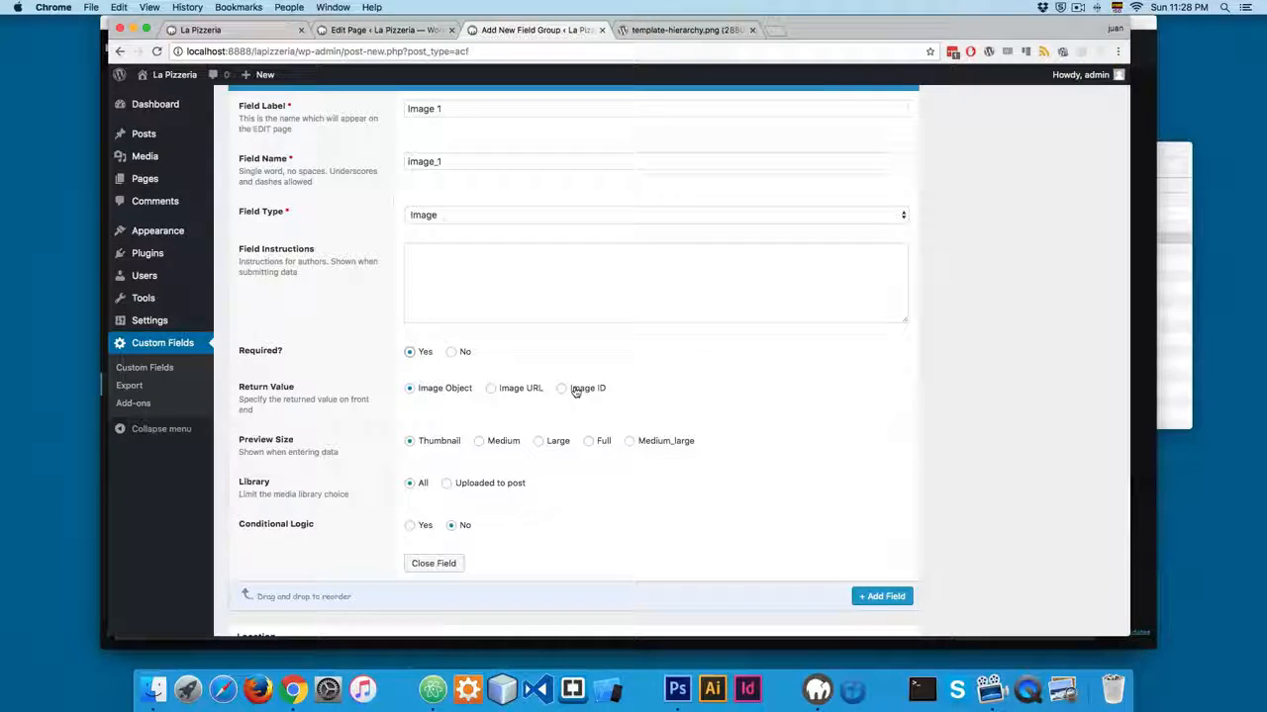
click(514, 389)
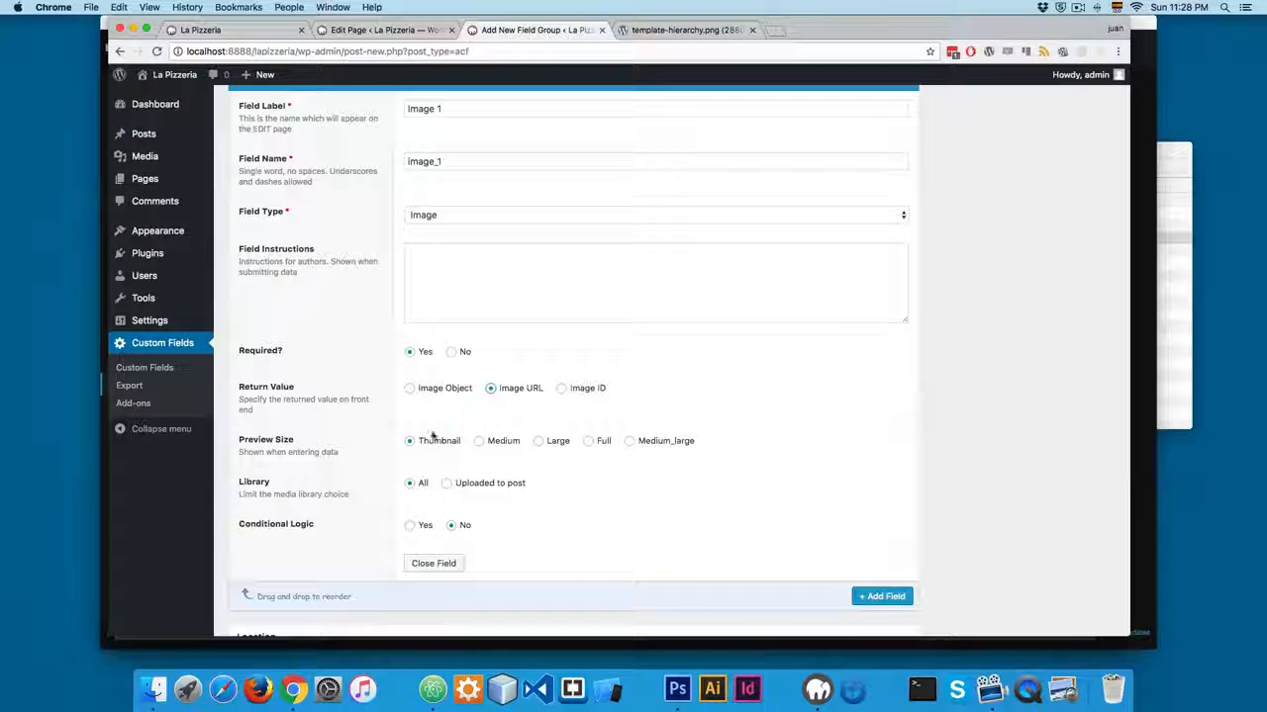
click(436, 564)
click(1085, 195)
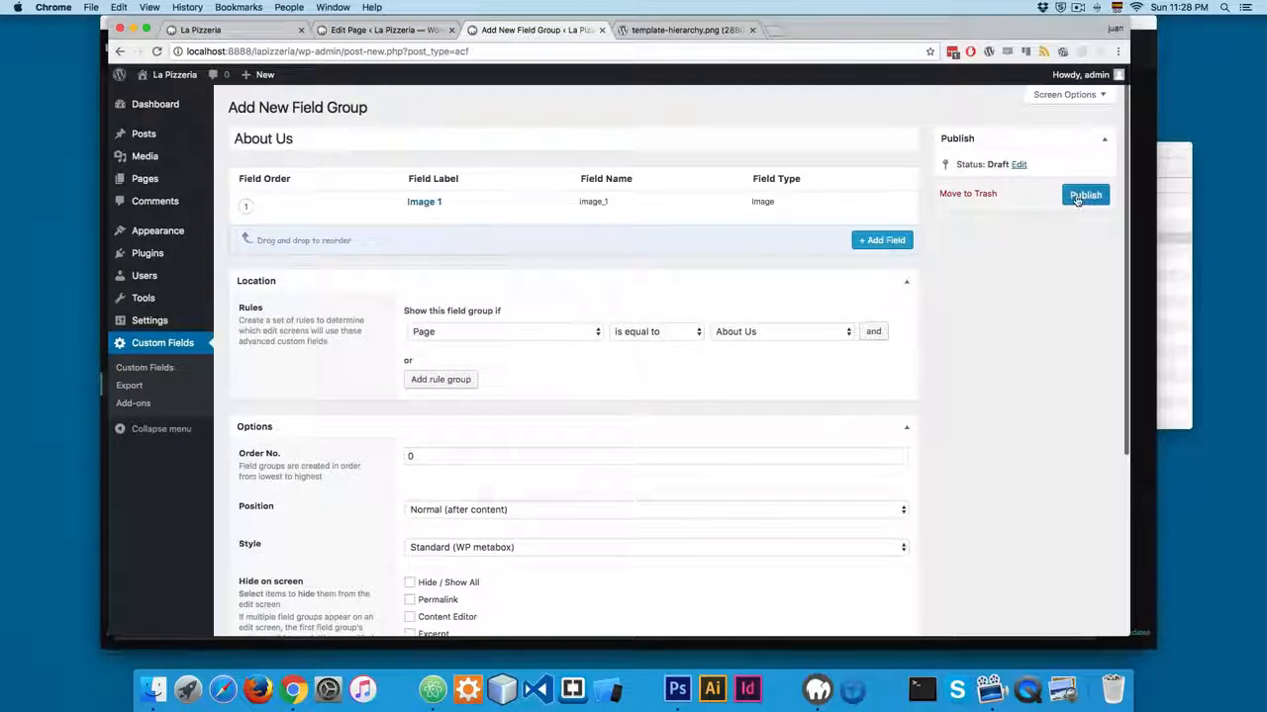
Reload the About Us page's edit screen and check the Image 1 field's image picker without selecting an image.
click(384, 30)
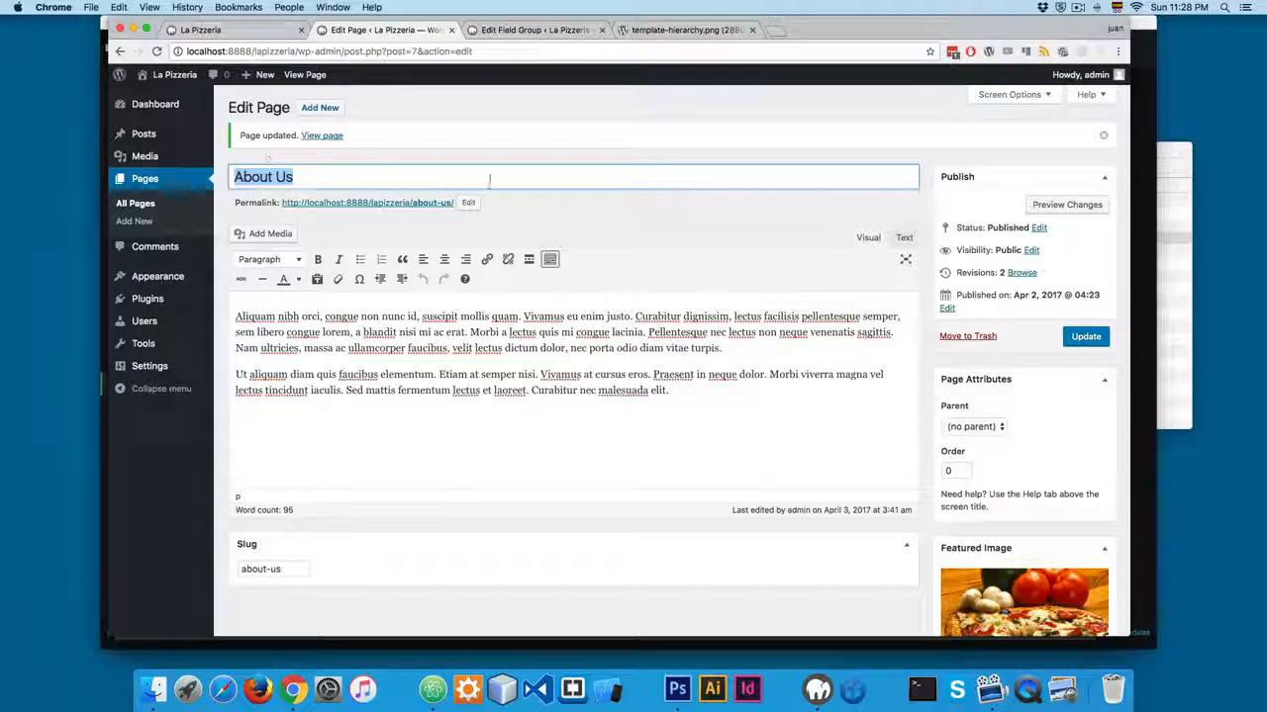
key(super+r)
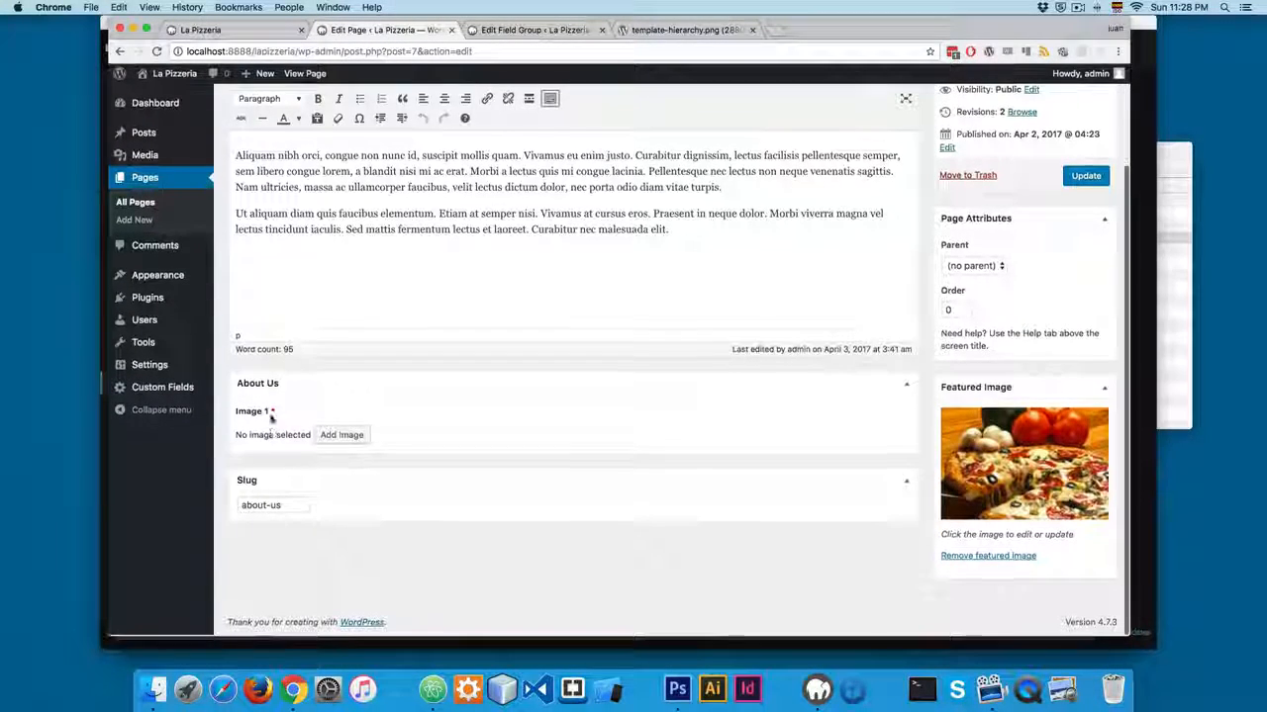
click(339, 437)
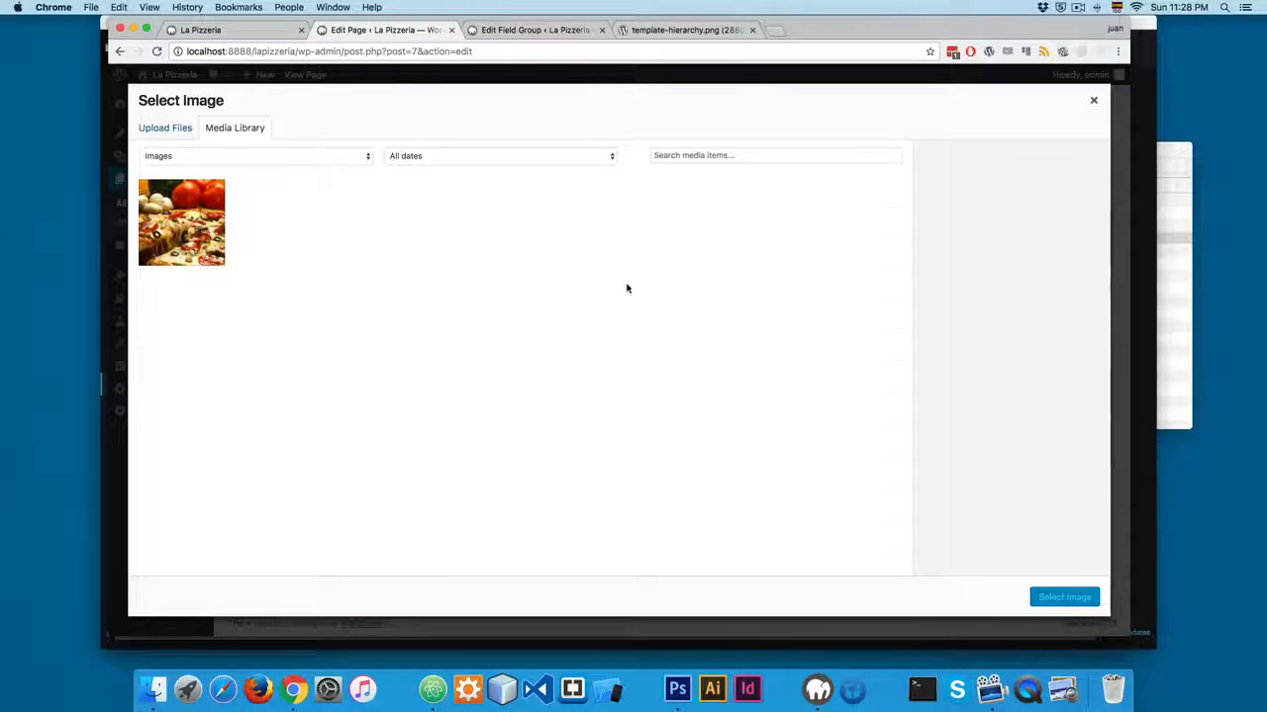
click(1093, 100)
Review the field group and the page's edit screen, and examine the content of the About Us page on the live site.
scroll(704, 286, up, 3)
click(515, 30)
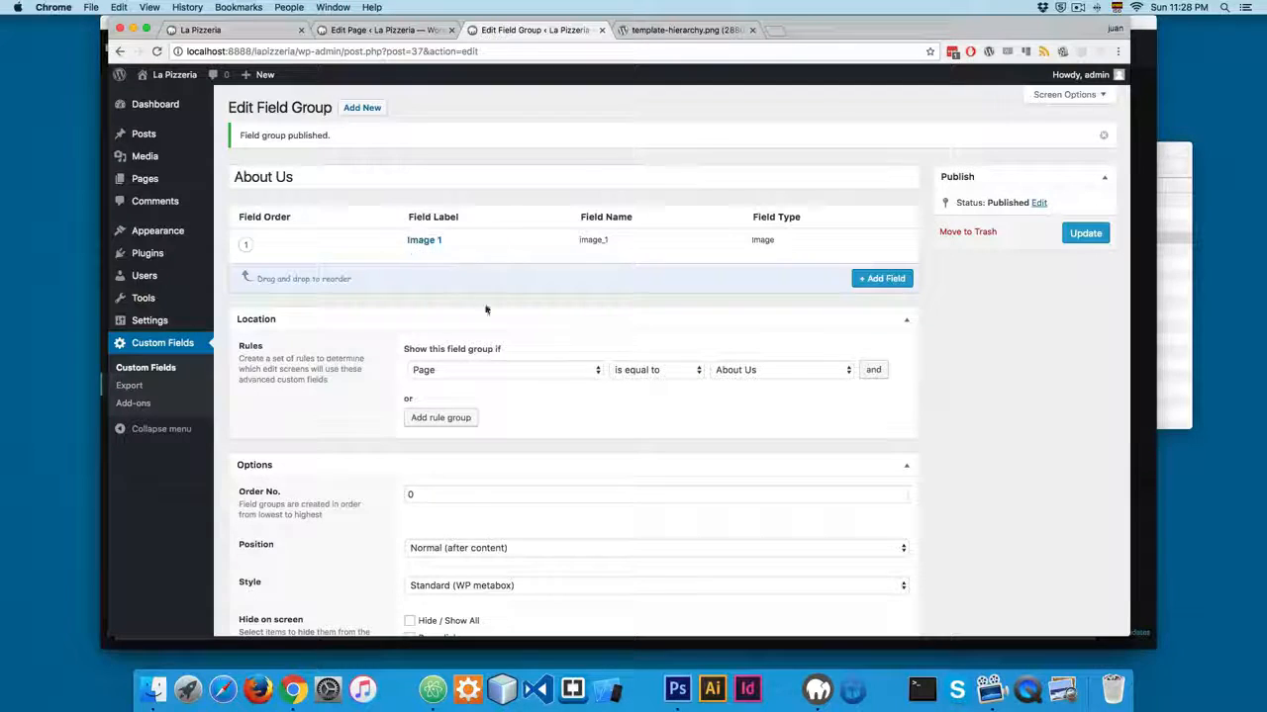
click(386, 30)
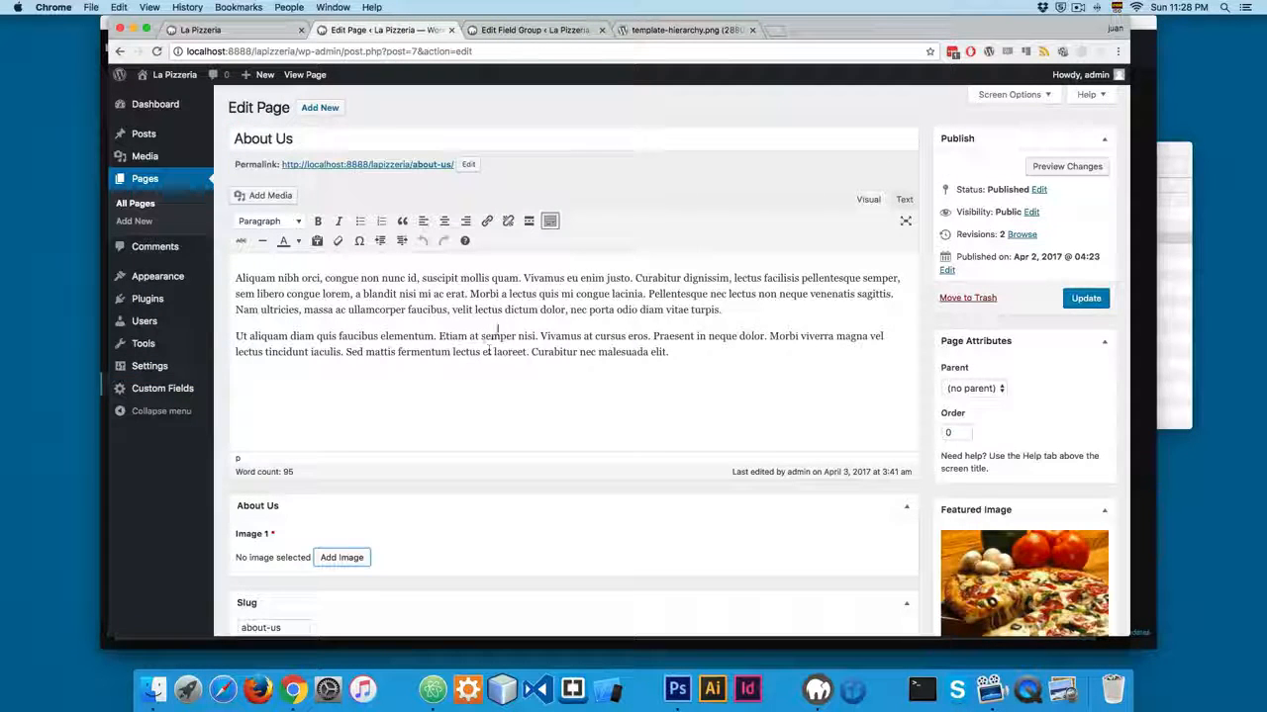
click(259, 34)
scroll(561, 368, down, 1)
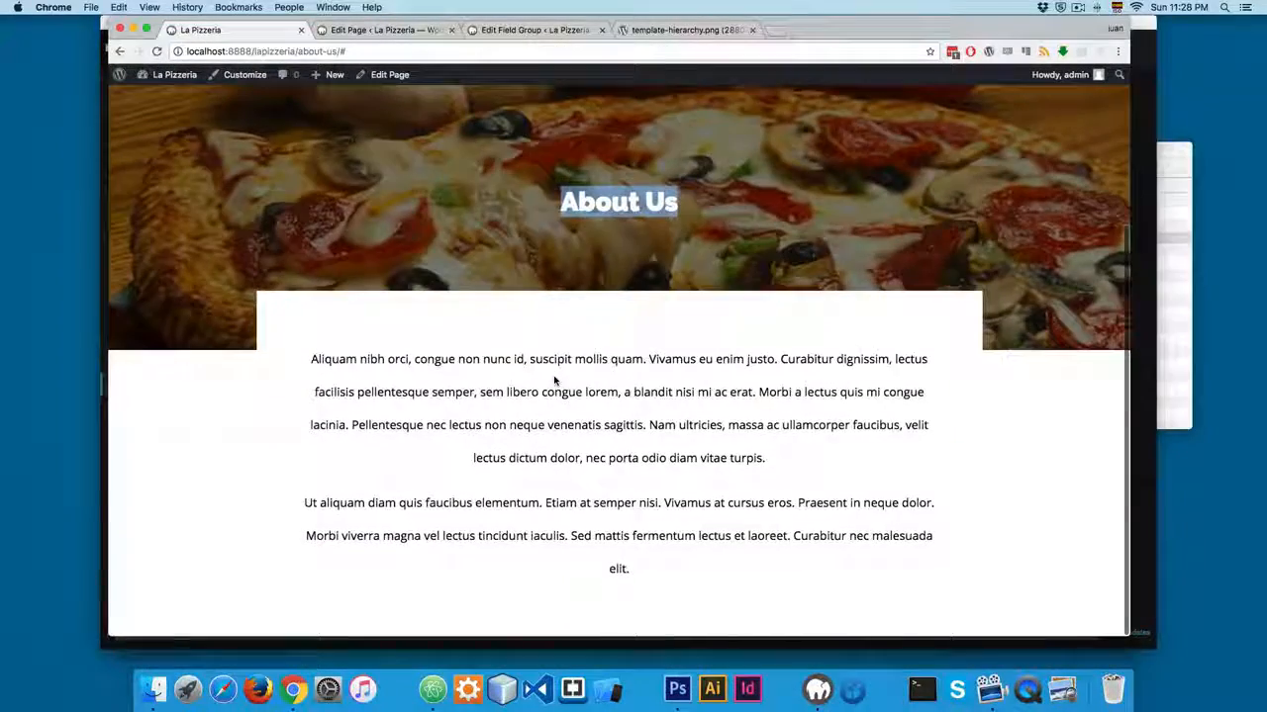